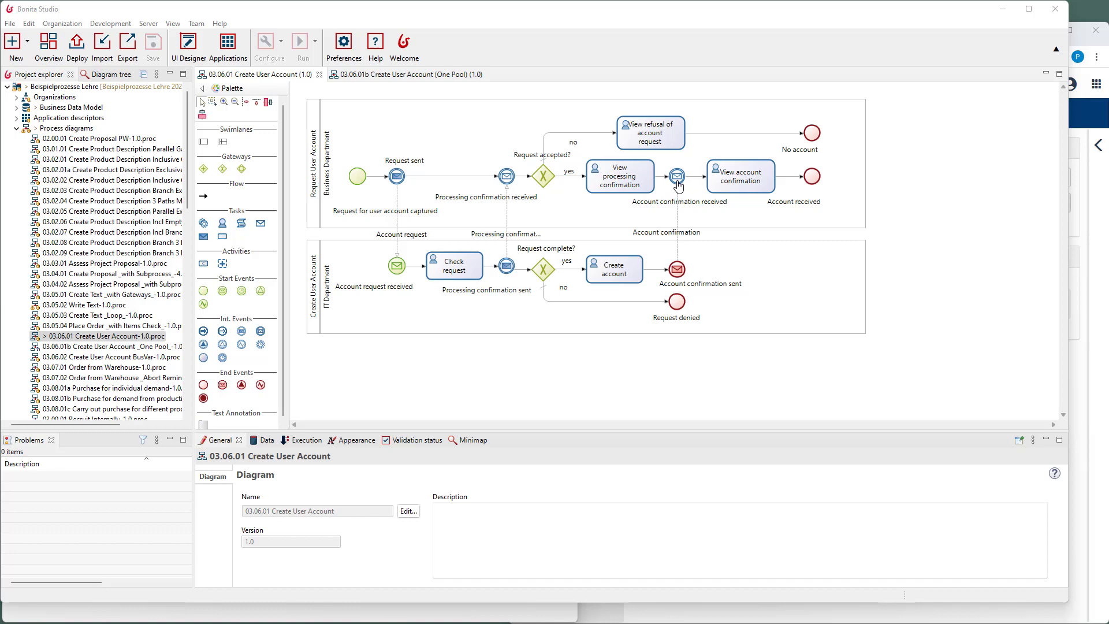
Start a new Request User Account case from the Processes page
click(453, 614)
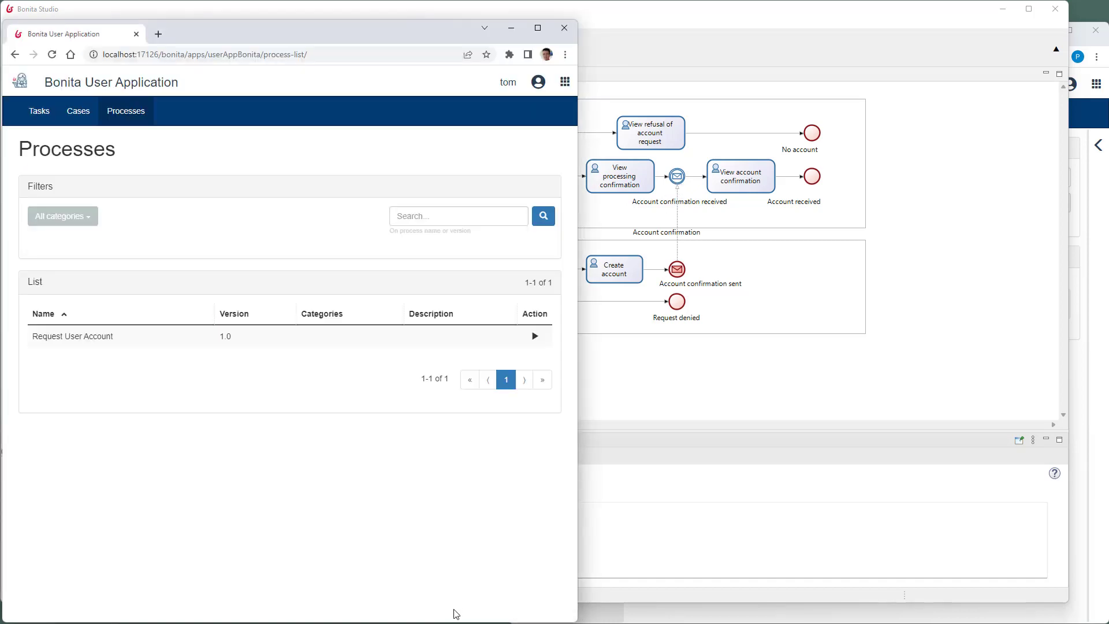
click(588, 614)
click(231, 442)
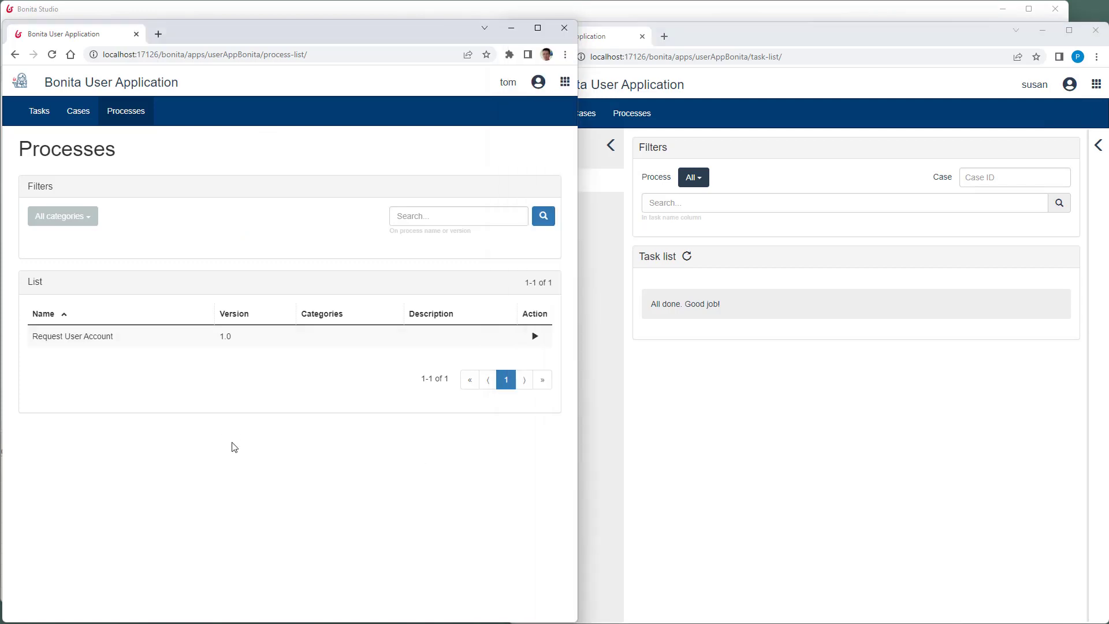
click(535, 337)
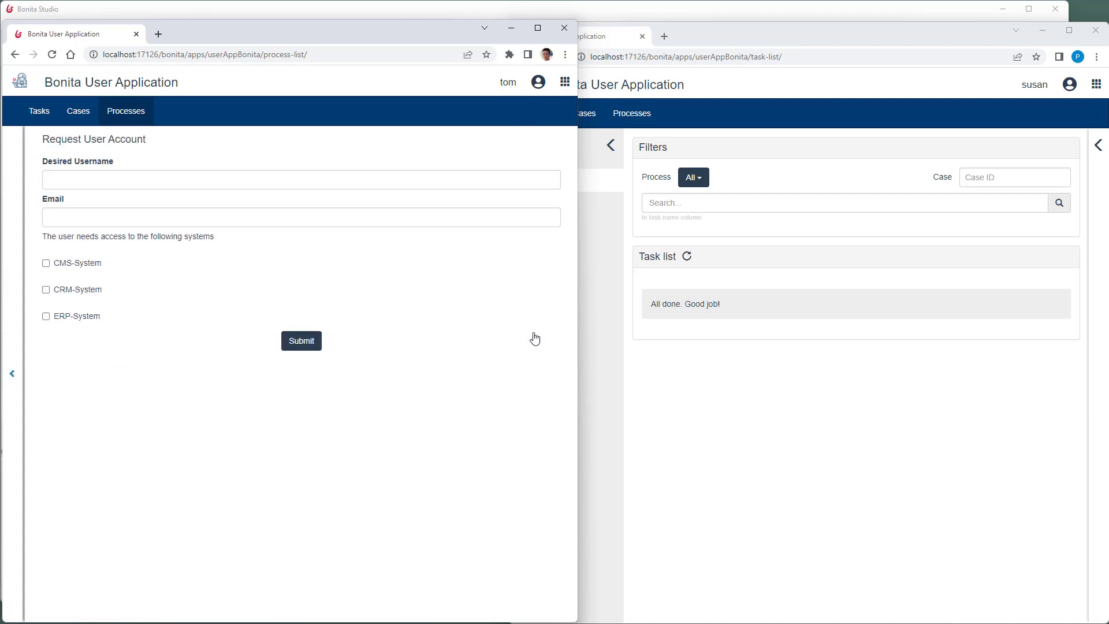
Enter the desired username and email, request CRM-System and ERP-System access, and submit
click(312, 186)
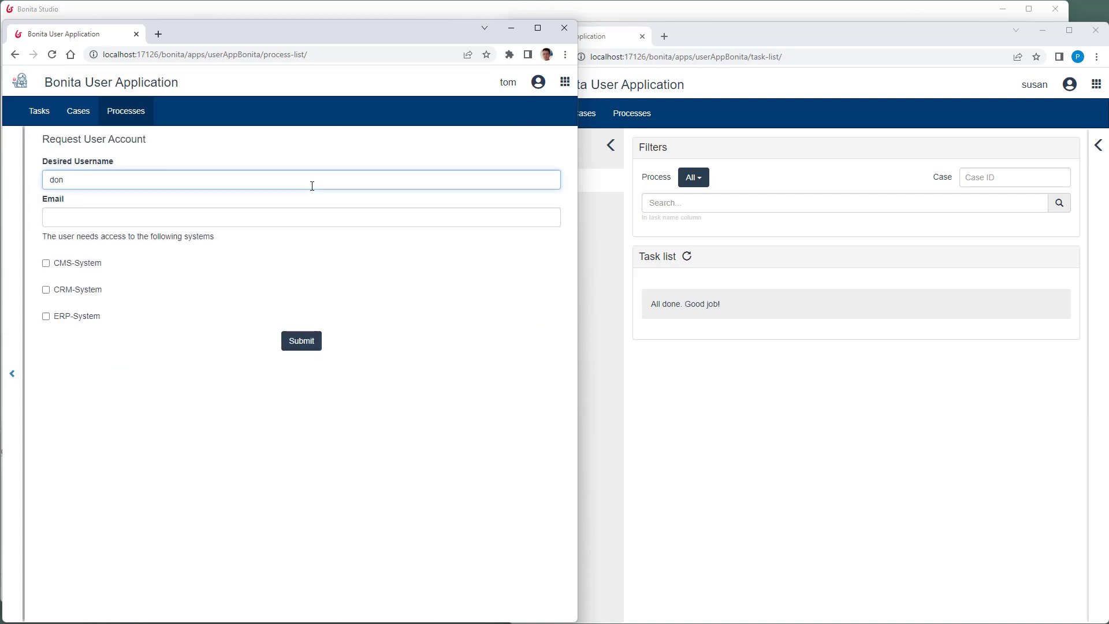
key(Tab)
text(donald@company)
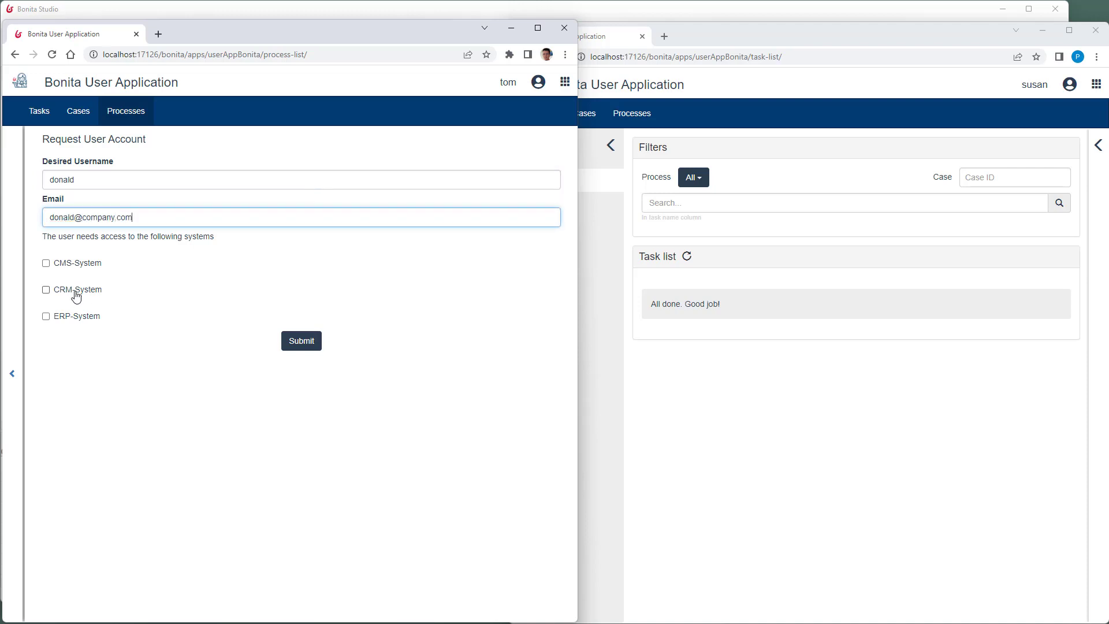
click(48, 293)
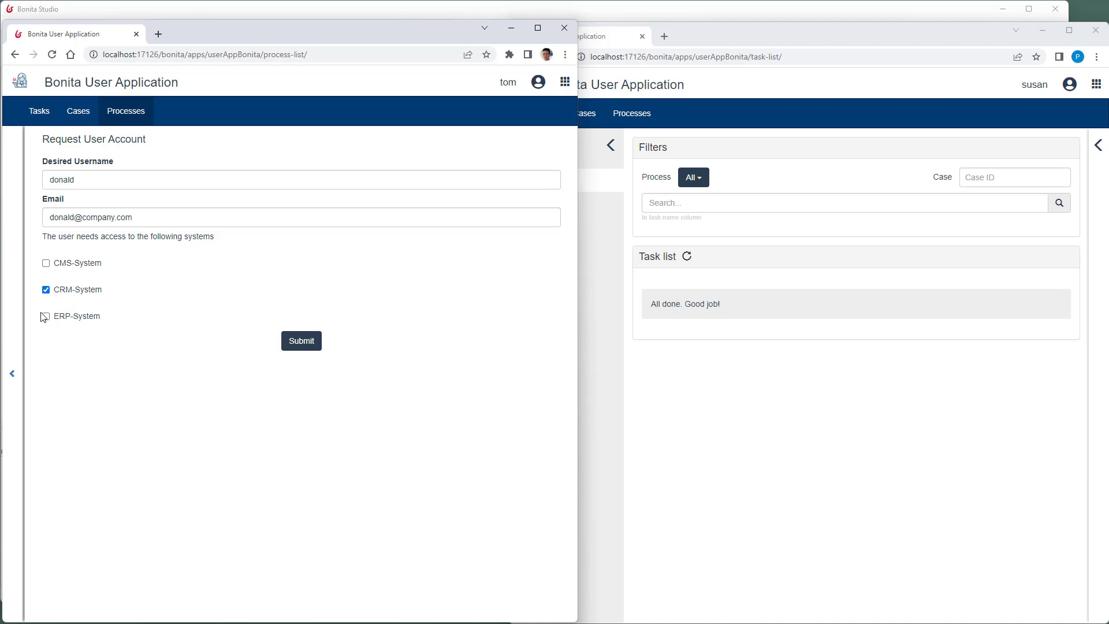
click(46, 317)
click(301, 342)
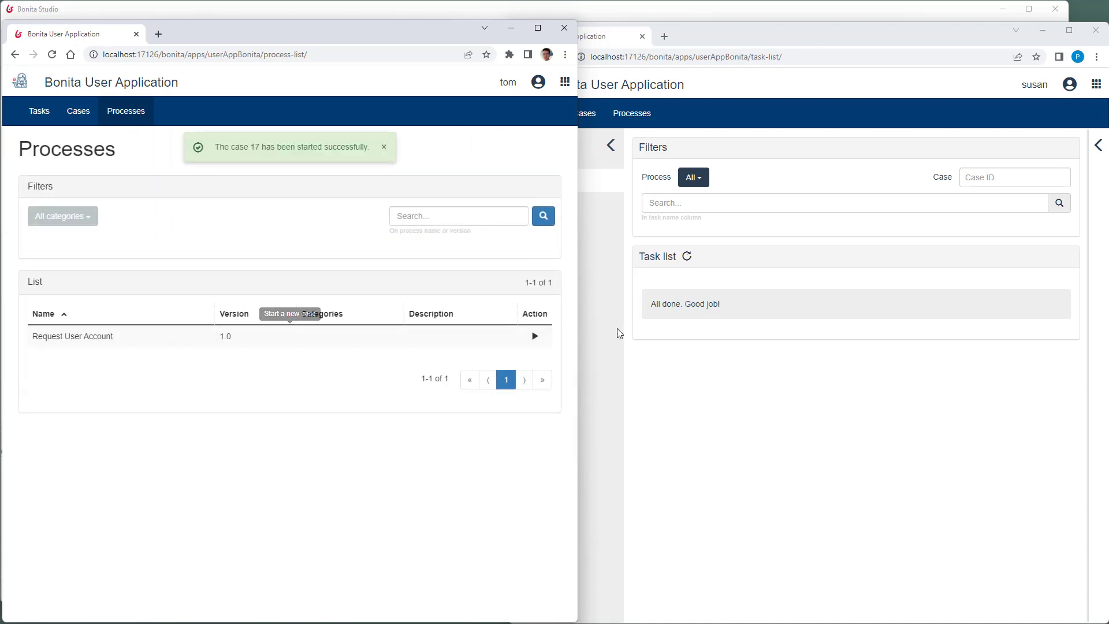
Reload the IT user's task list so the new Check request task appears
click(861, 76)
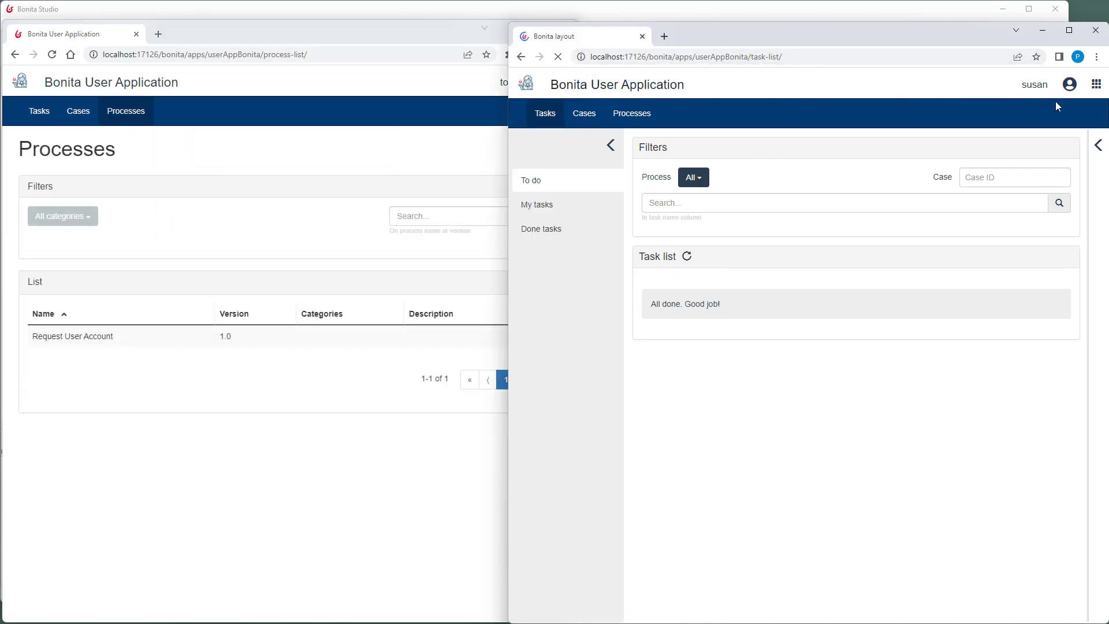
key(F5)
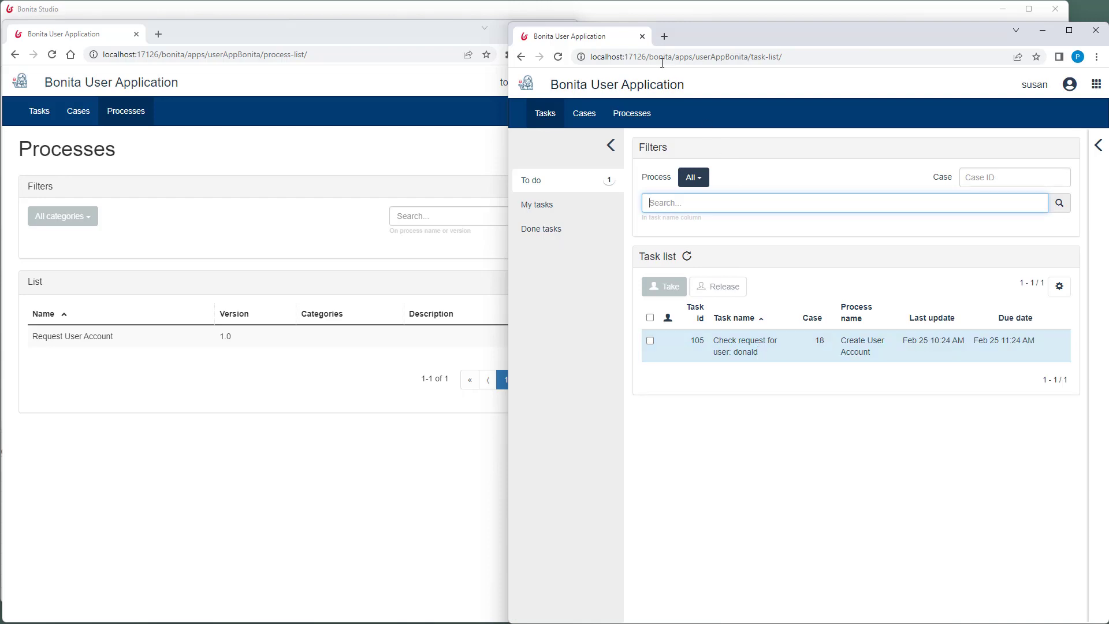
click(661, 11)
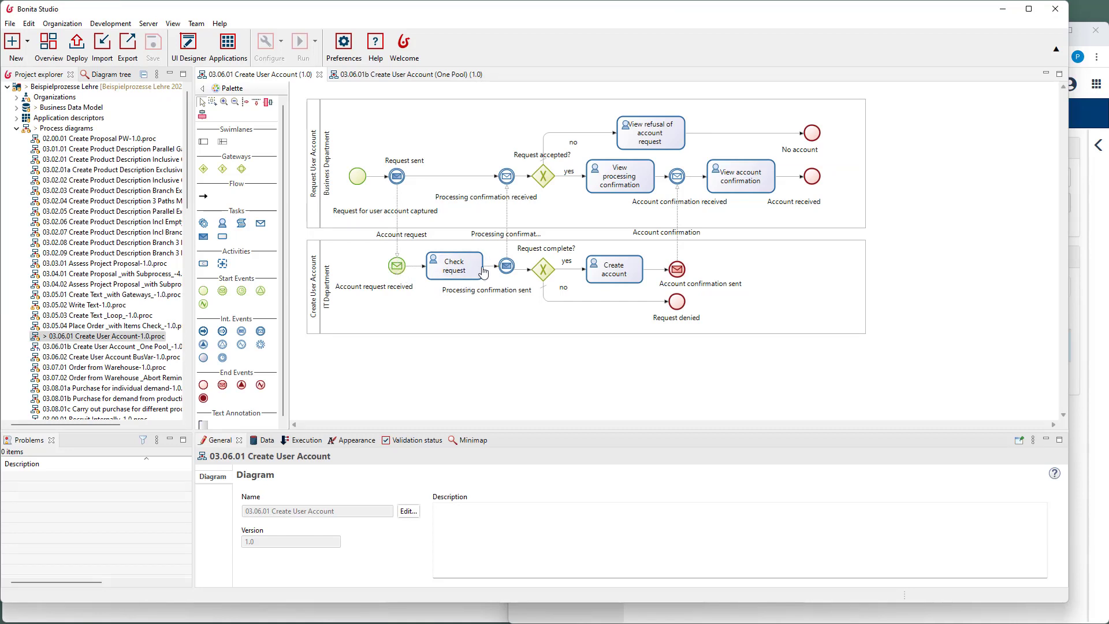
click(1090, 421)
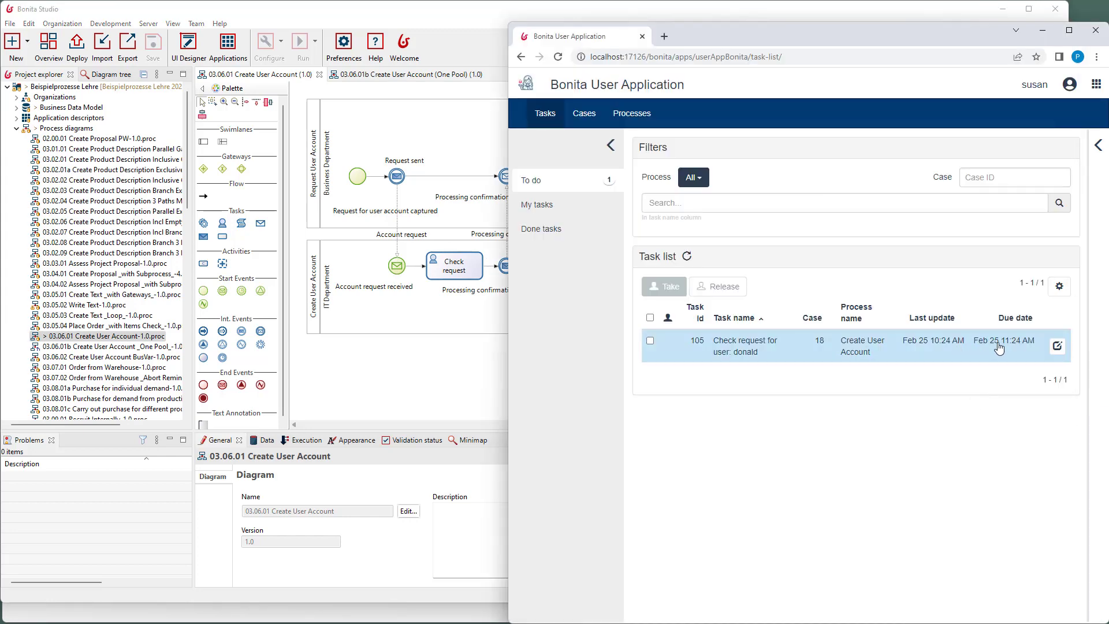
Take the Check request task, mark the request accepted, and submit it
click(1057, 346)
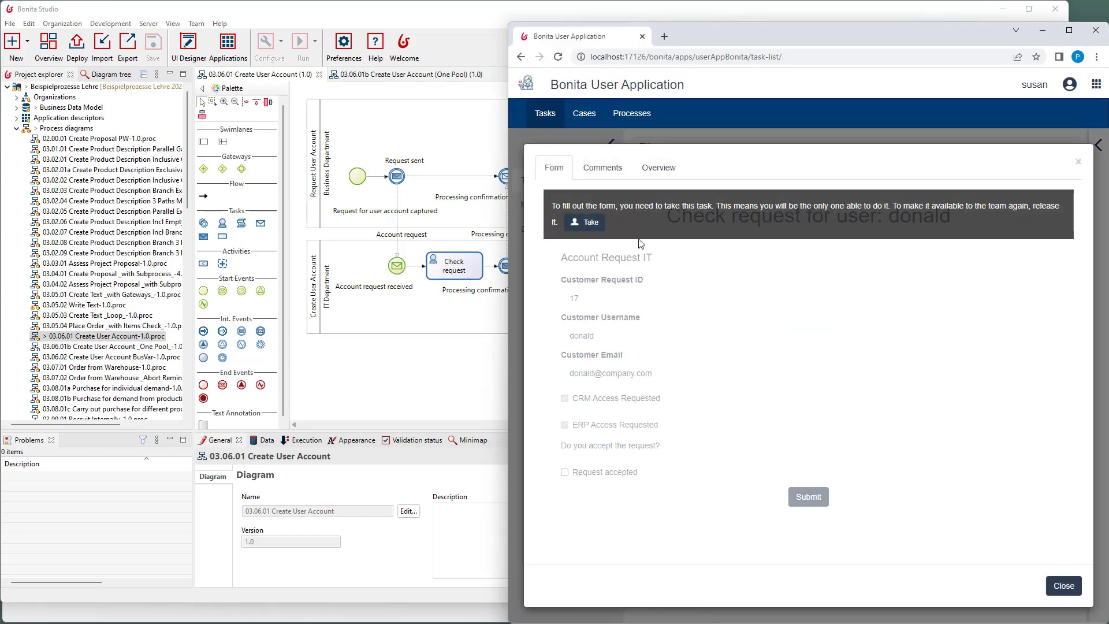
click(590, 225)
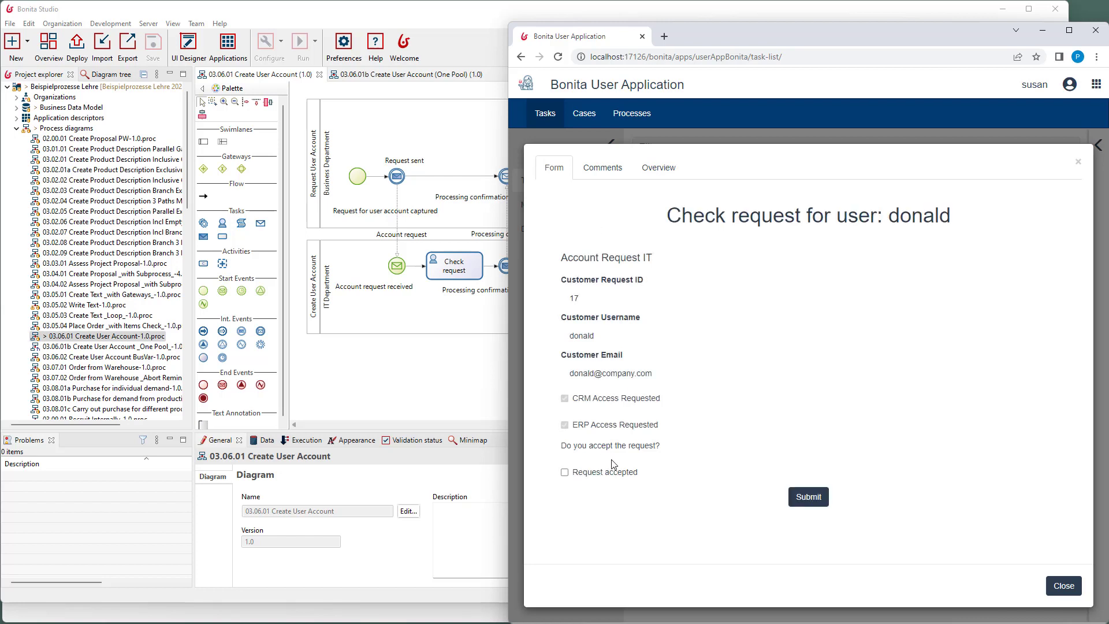
click(565, 472)
click(809, 503)
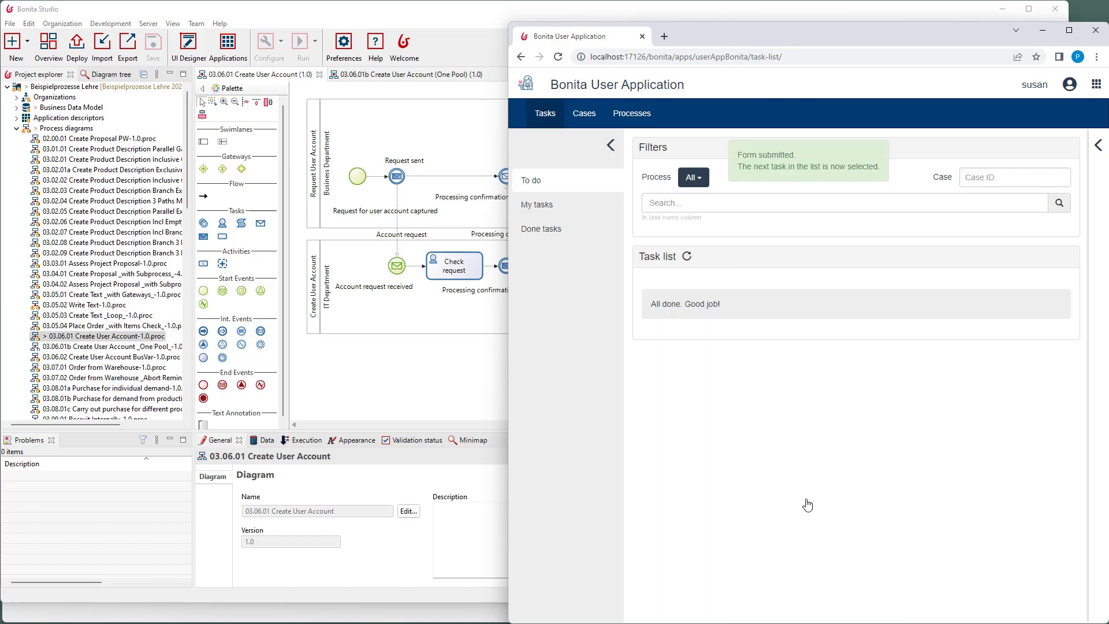
Open the requester's View acceptance of account request task and submit it
click(471, 404)
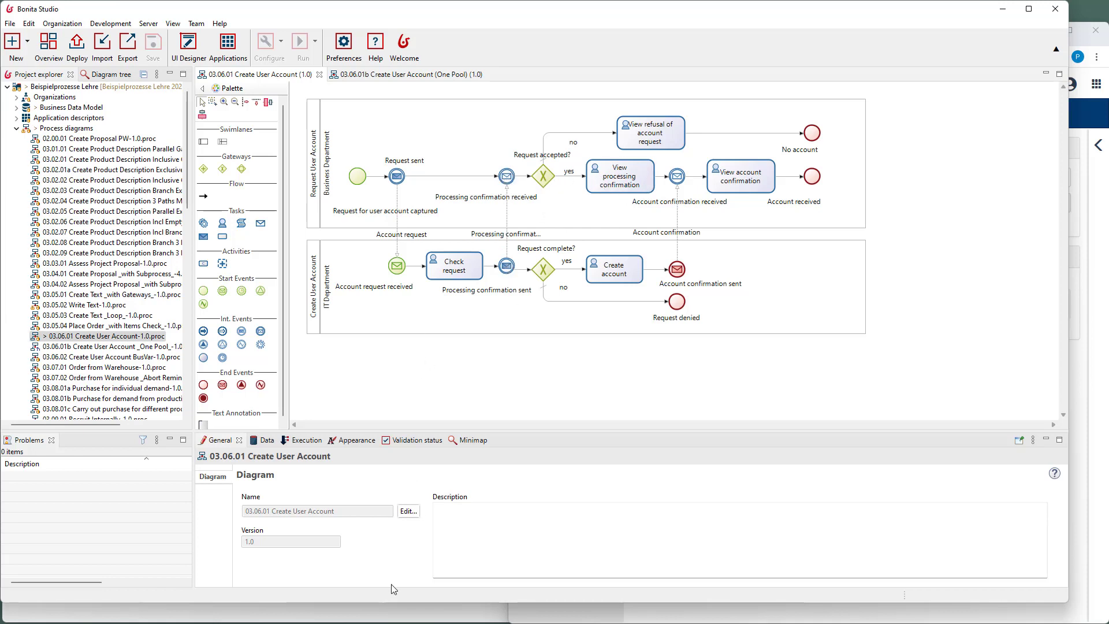
click(409, 616)
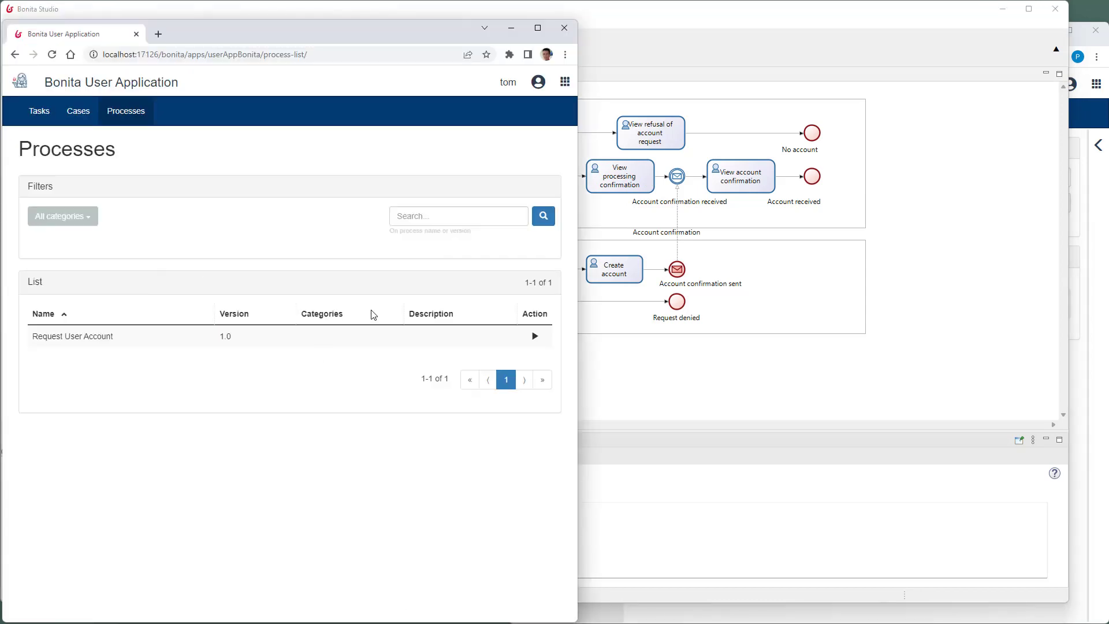
click(37, 117)
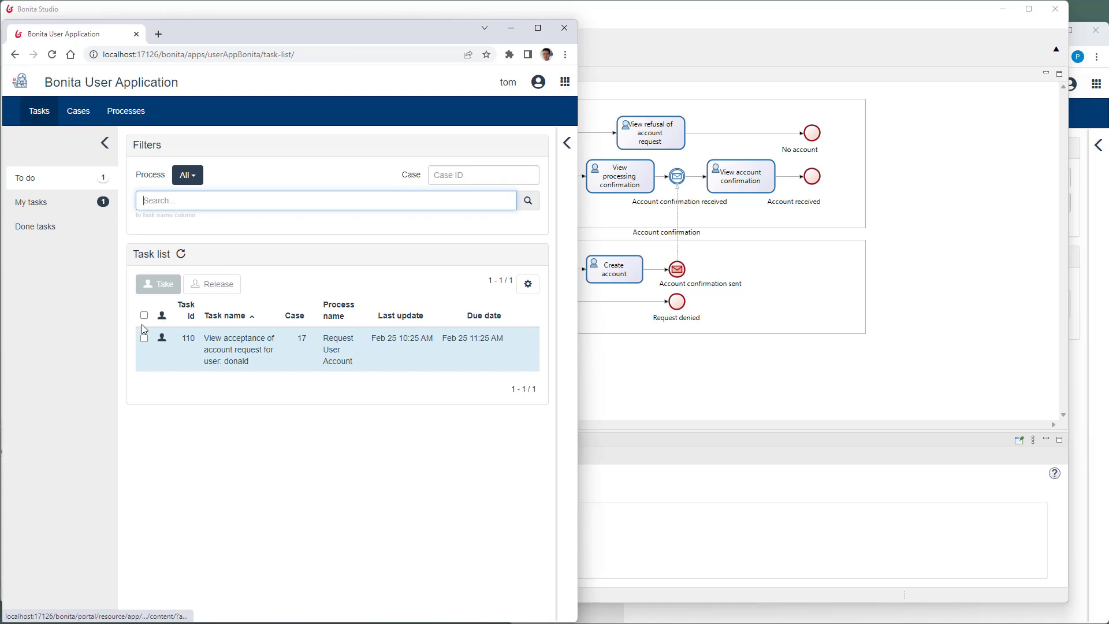
mouse_move(258, 355)
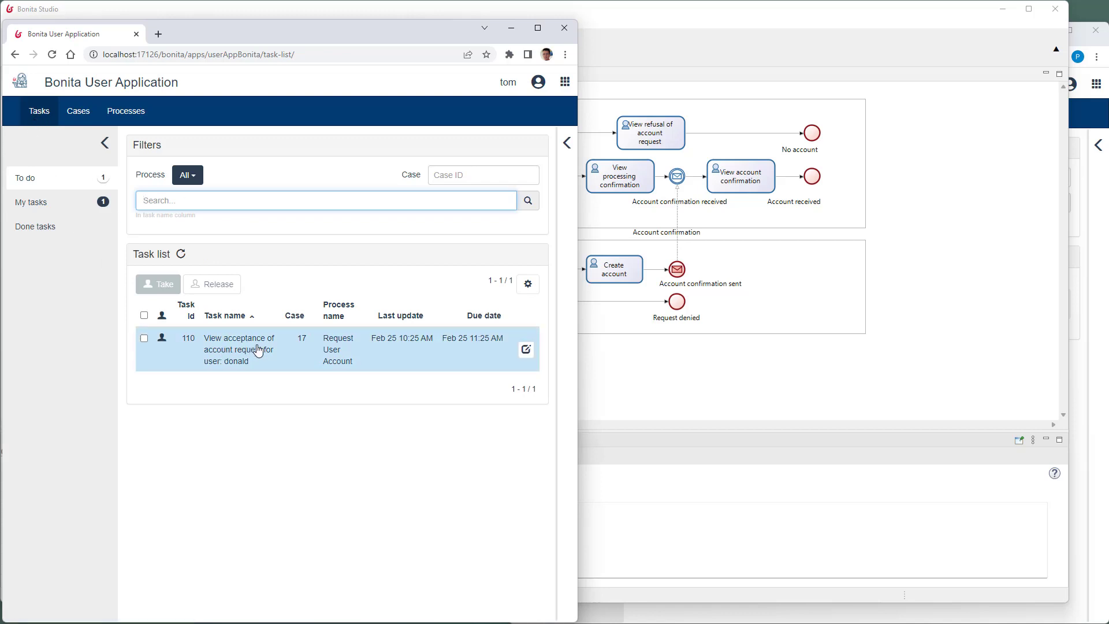
click(526, 349)
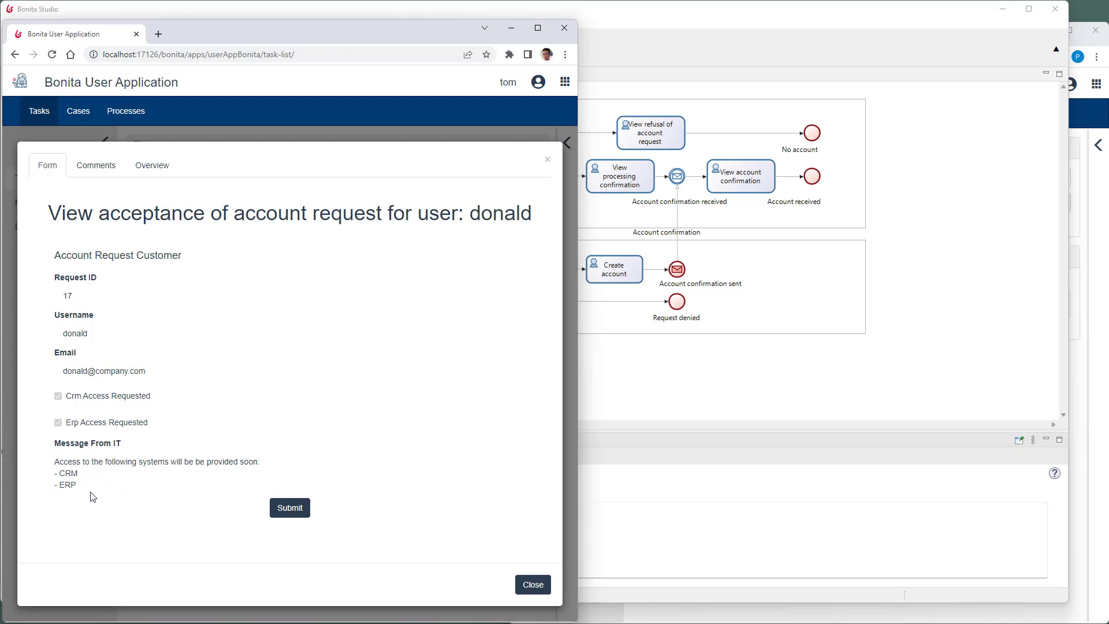
click(278, 509)
key(alt+Tab)
Take case 18's Create account task and confirm the accounts have been created
click(687, 257)
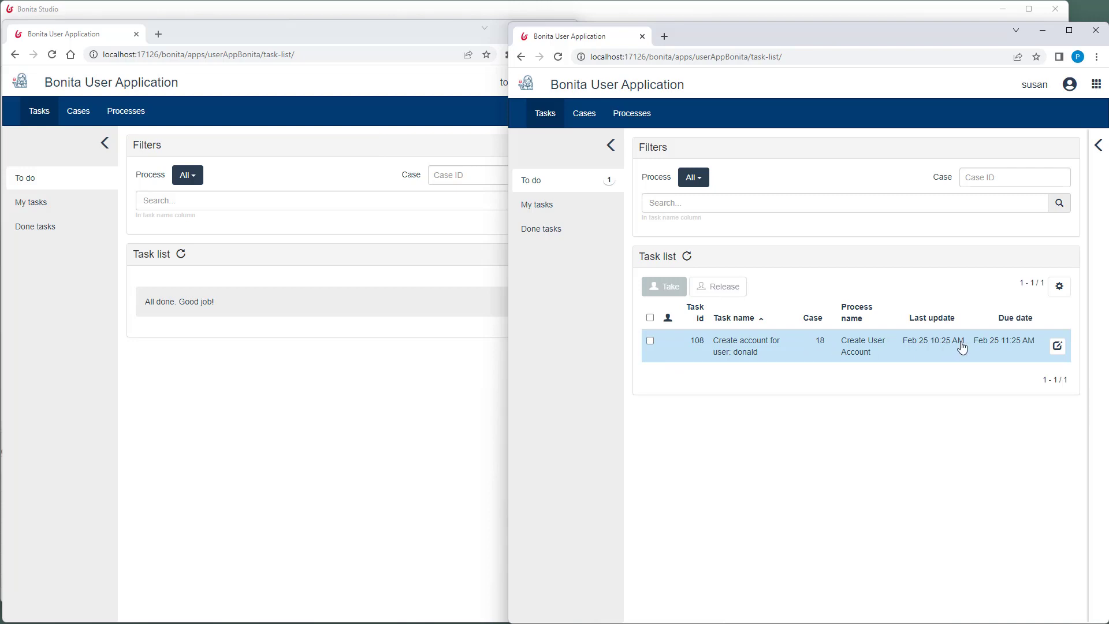
click(1057, 347)
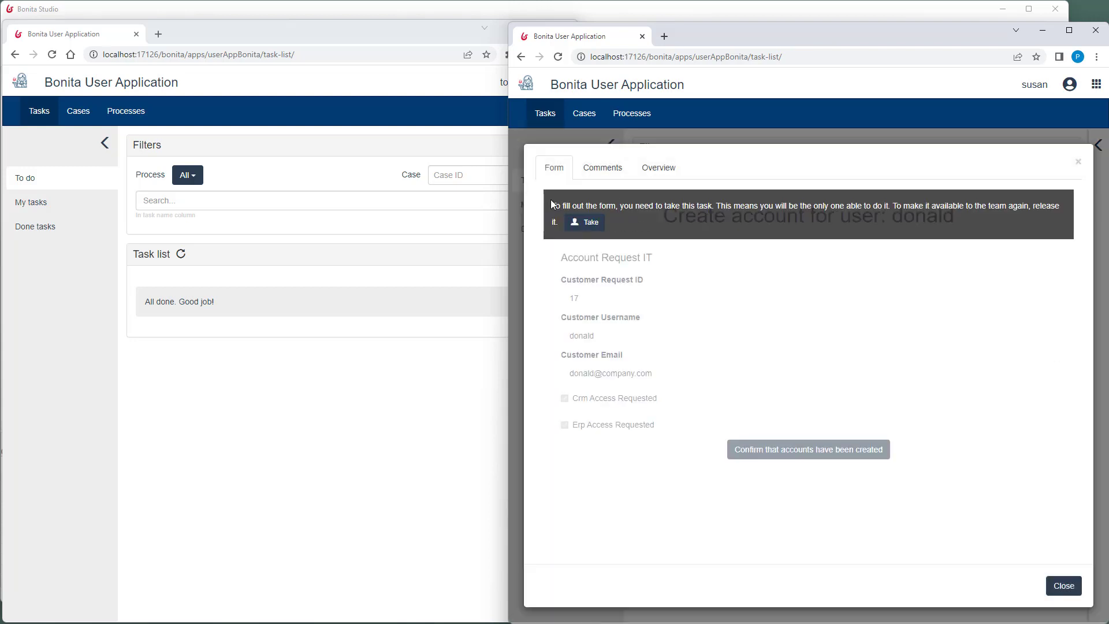
click(596, 232)
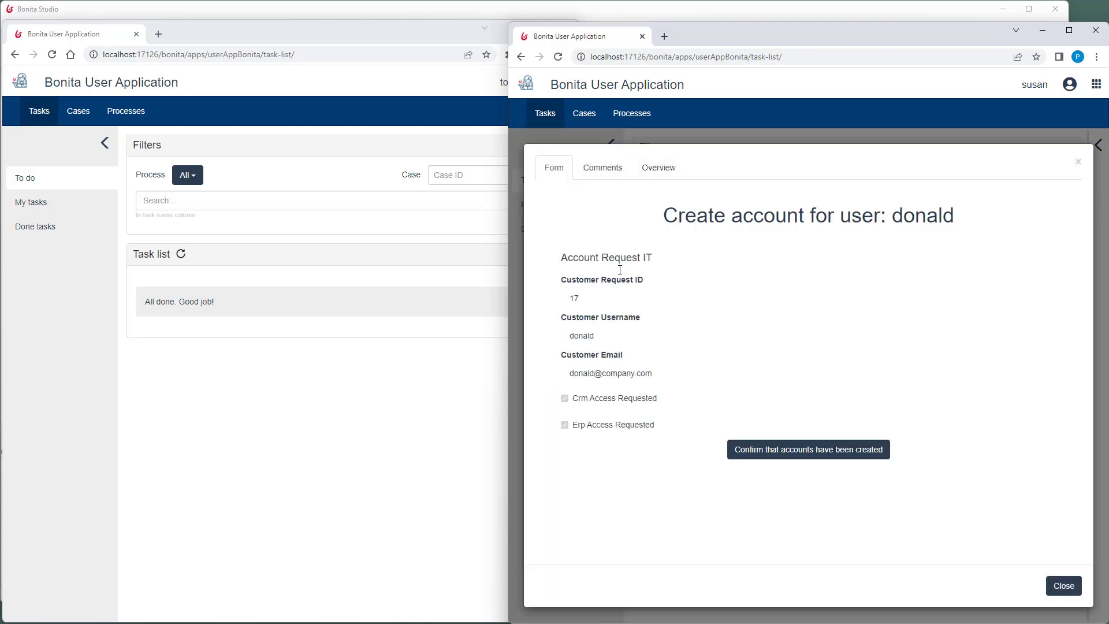
click(814, 457)
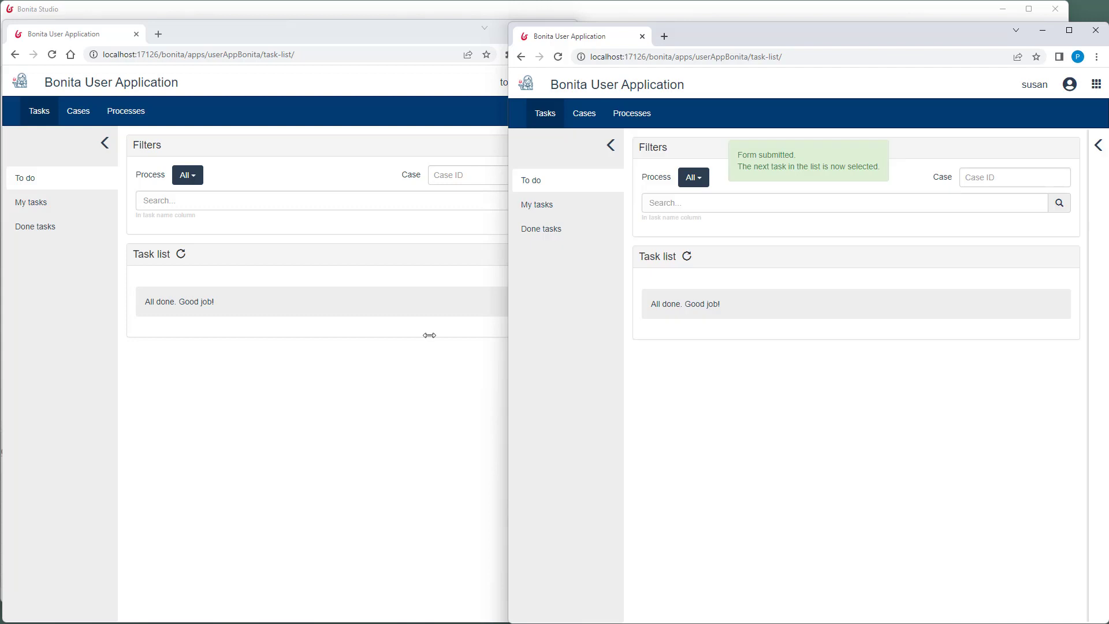
Open the requester's View confirmation of created account task showing IT's CRM/ERP message
click(182, 256)
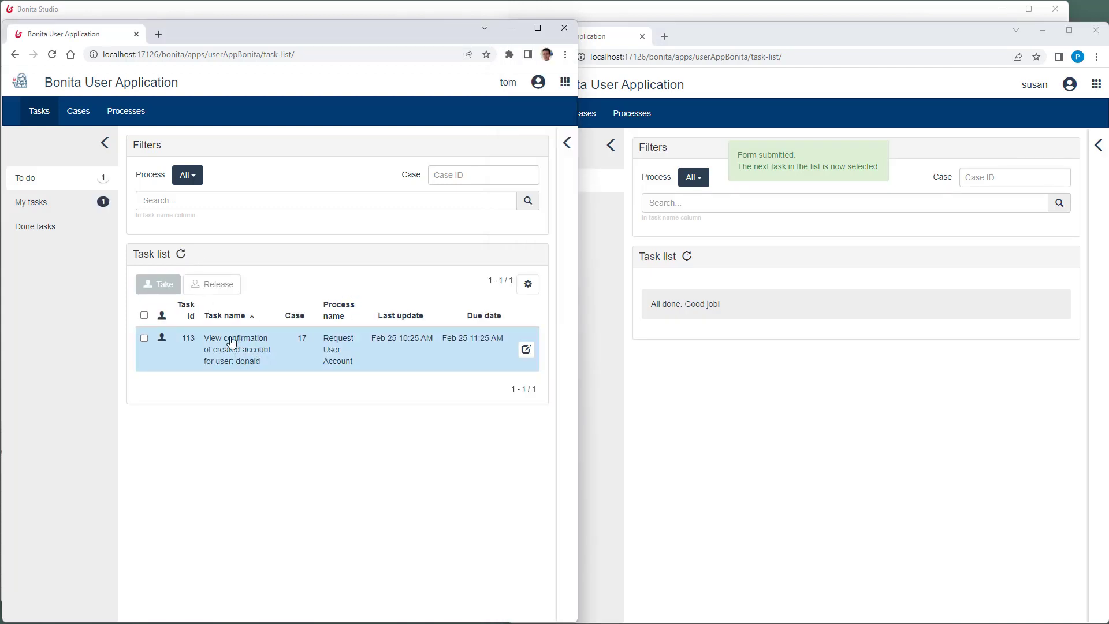
click(526, 349)
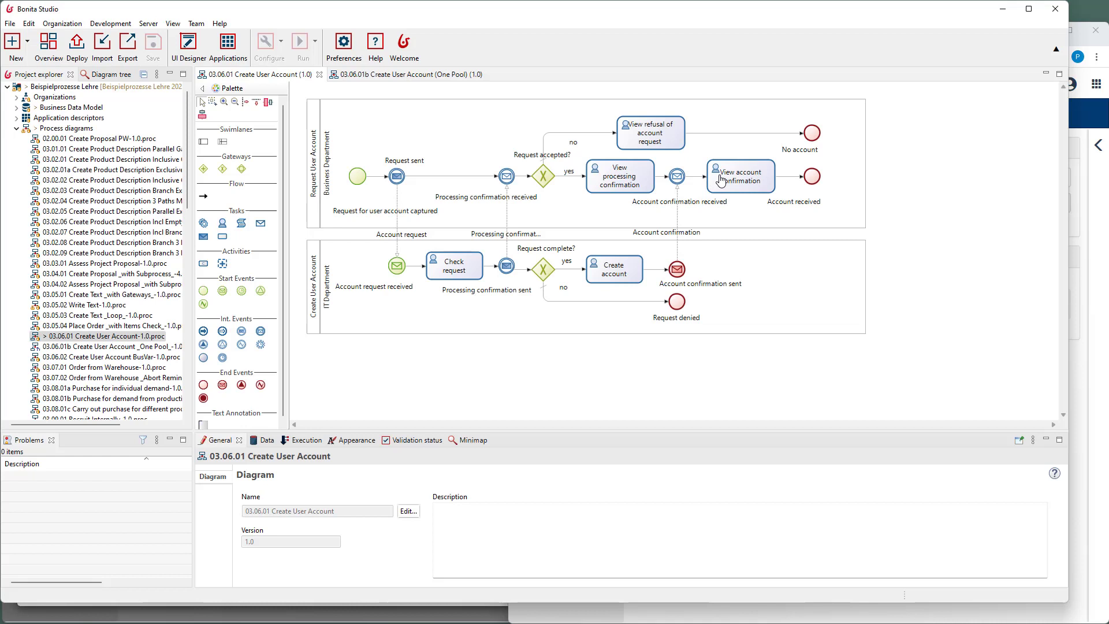
click(397, 177)
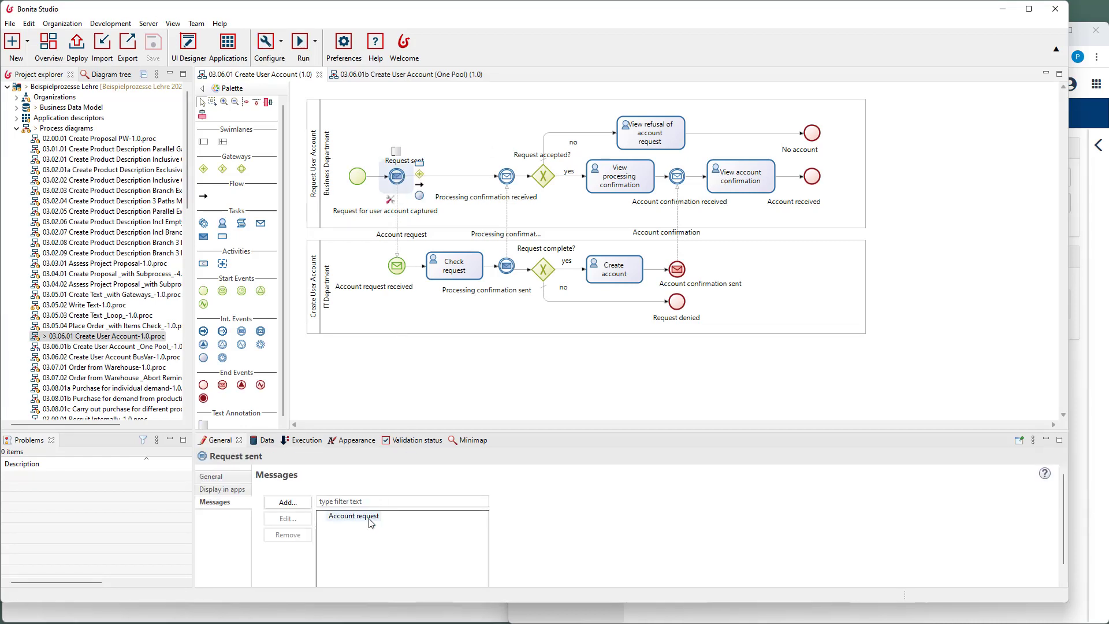
click(371, 524)
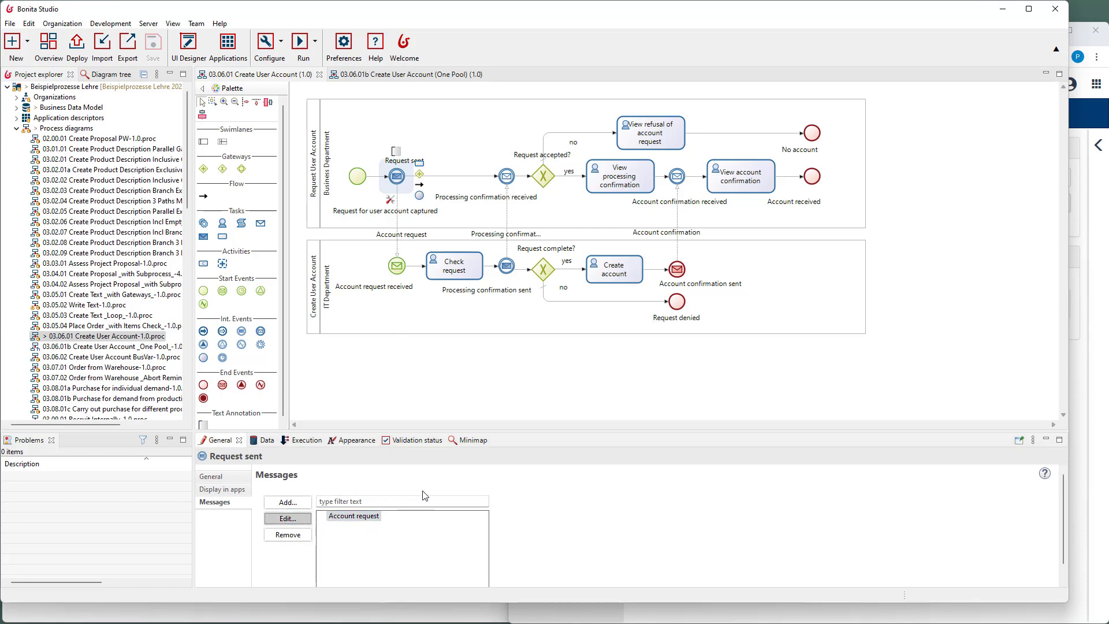
double_click(425, 516)
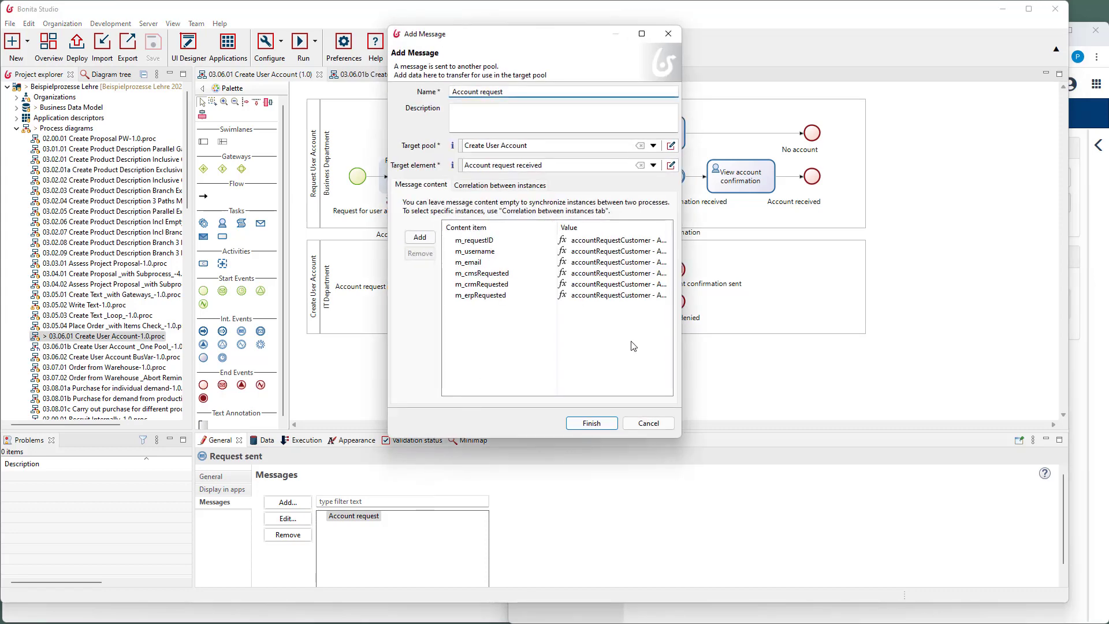
drag(686, 361, 936, 375)
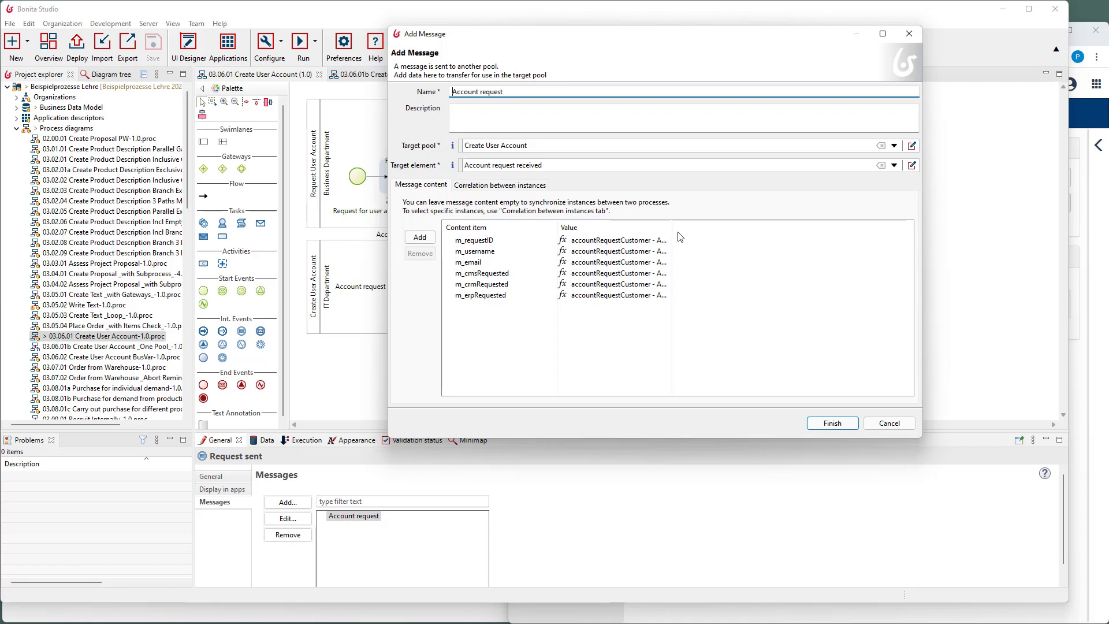
drag(672, 228, 857, 251)
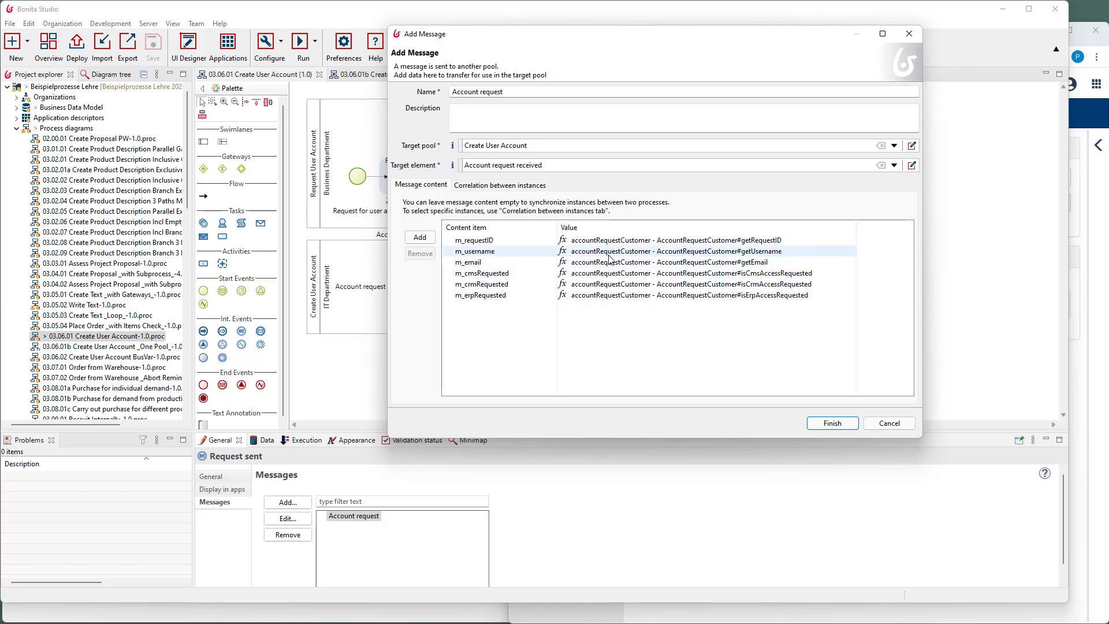
click(888, 423)
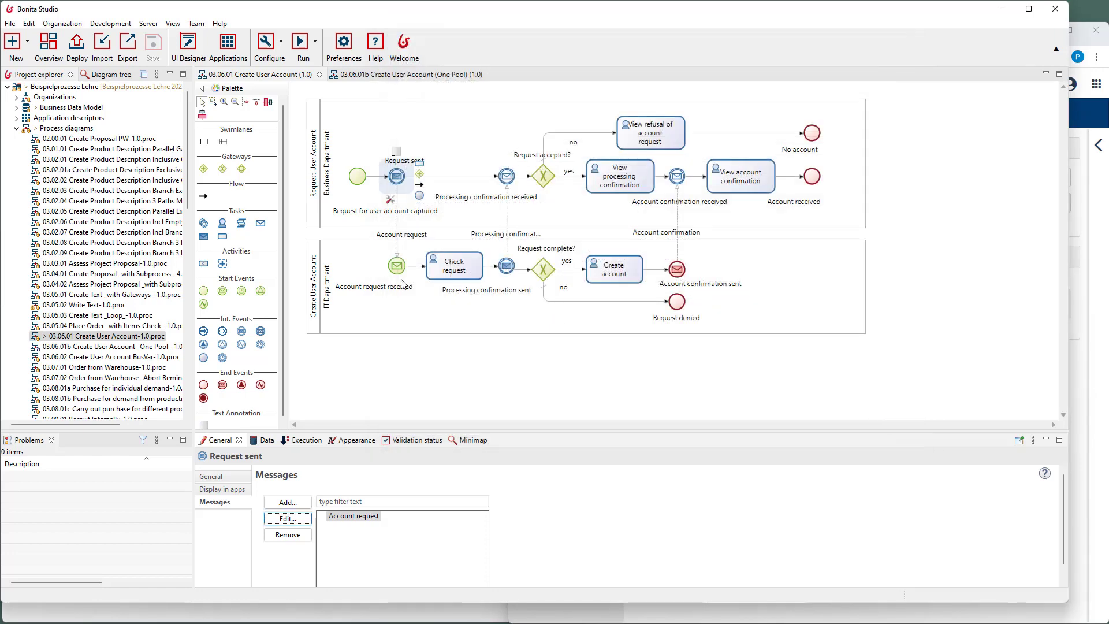
click(401, 272)
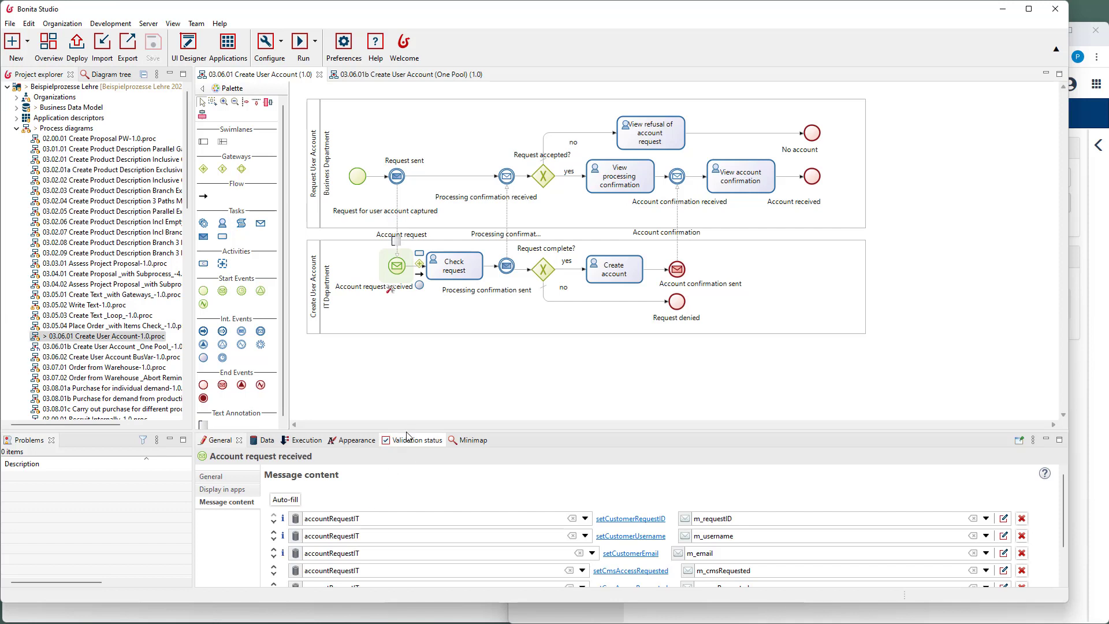
Enlarge the properties panel to see all six message content rows, then select Processing confirmation sent
drag(408, 430, 405, 368)
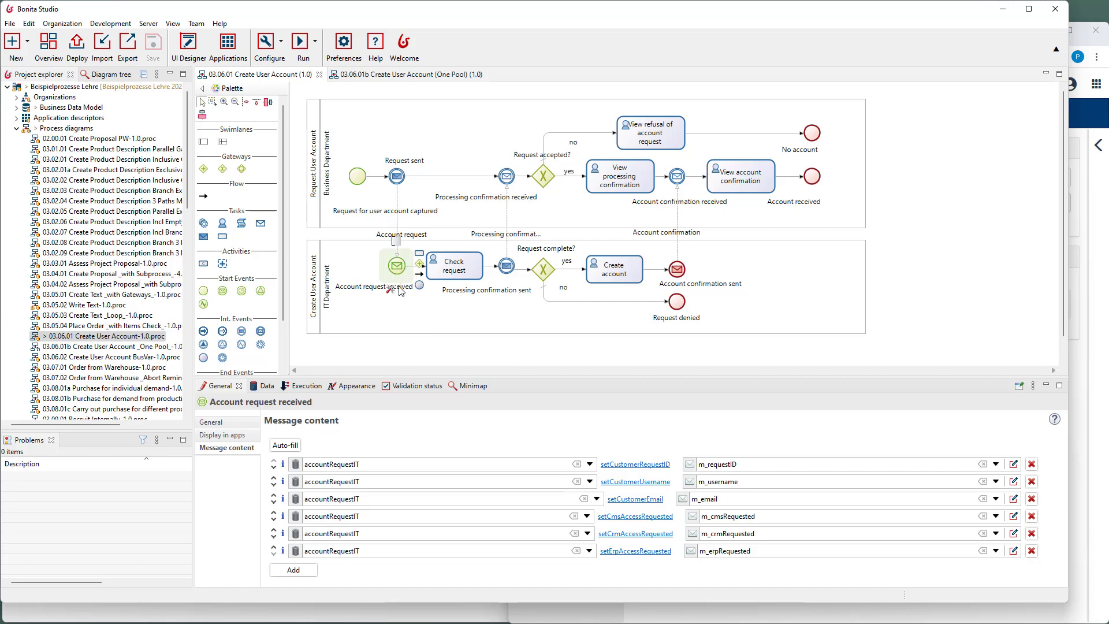
click(506, 266)
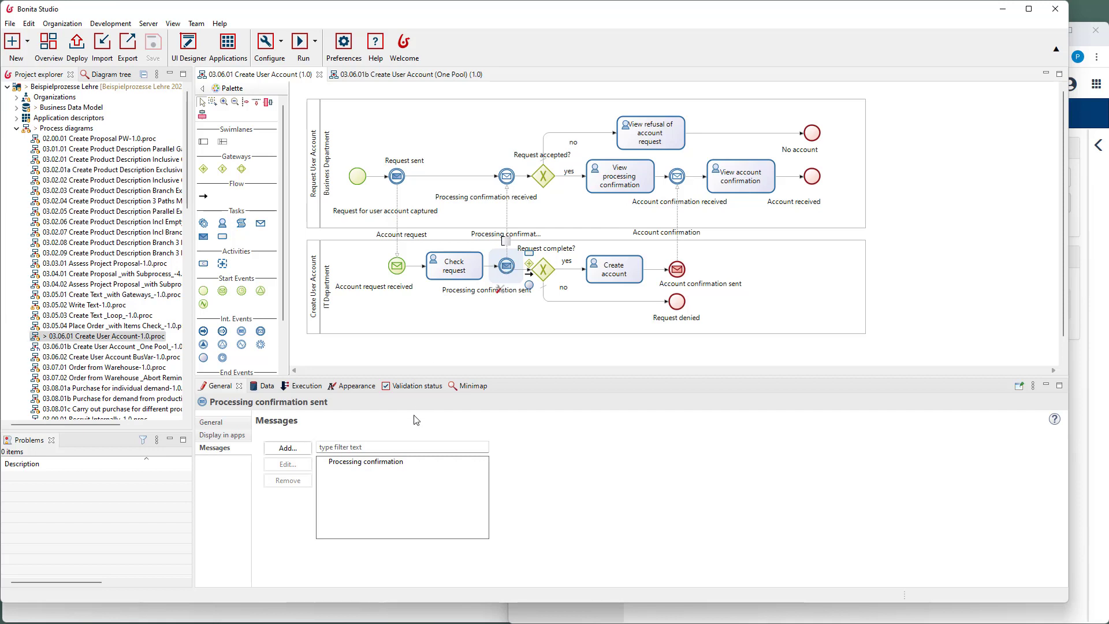
click(379, 462)
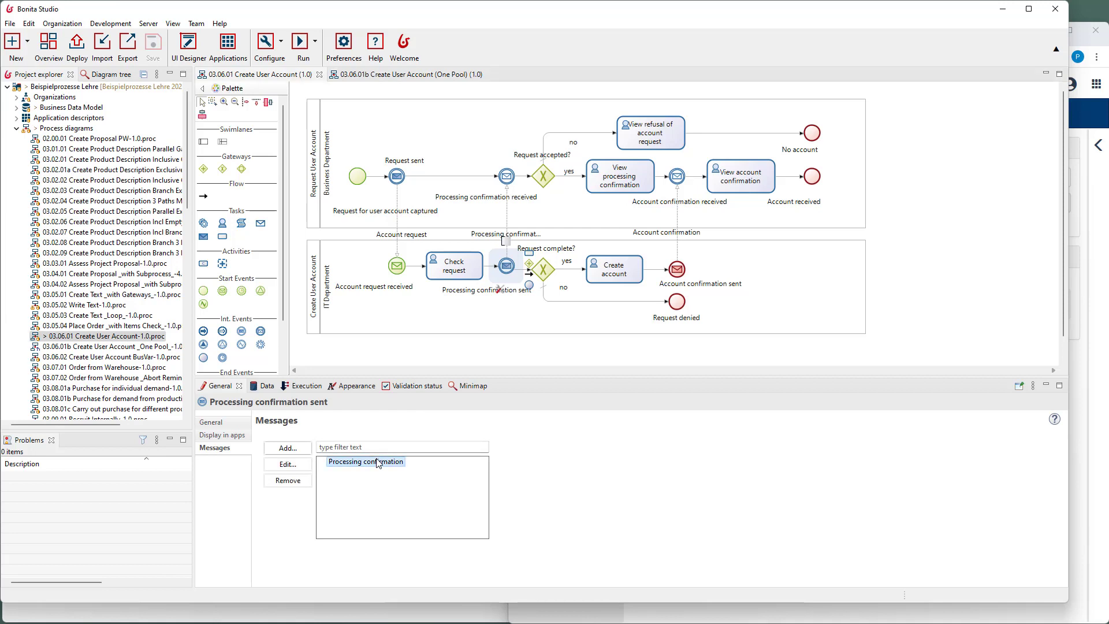
click(298, 467)
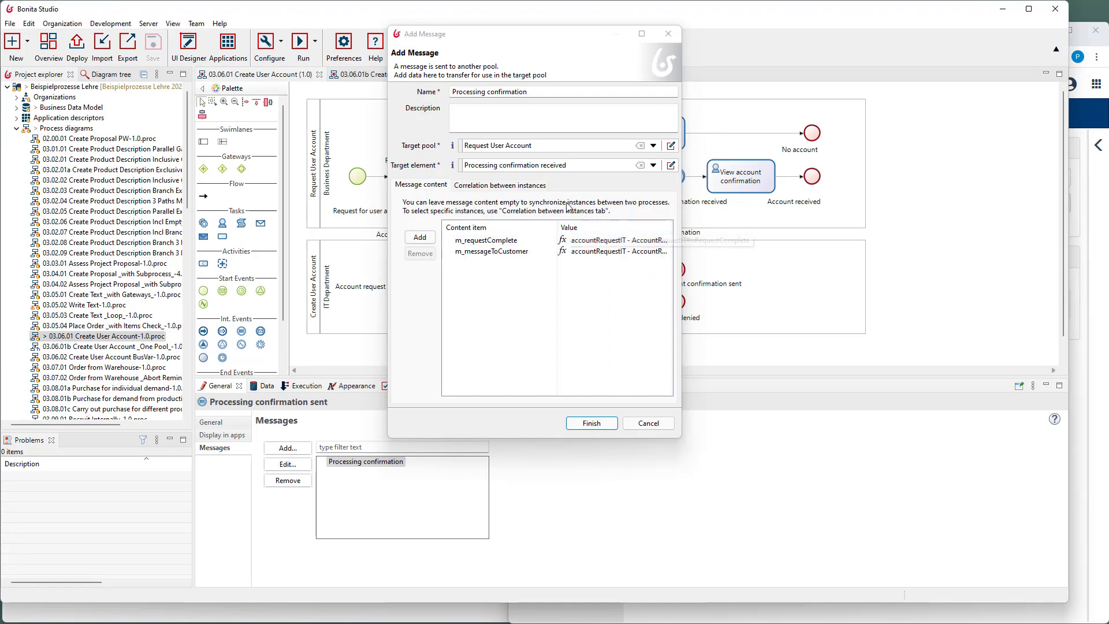
click(530, 185)
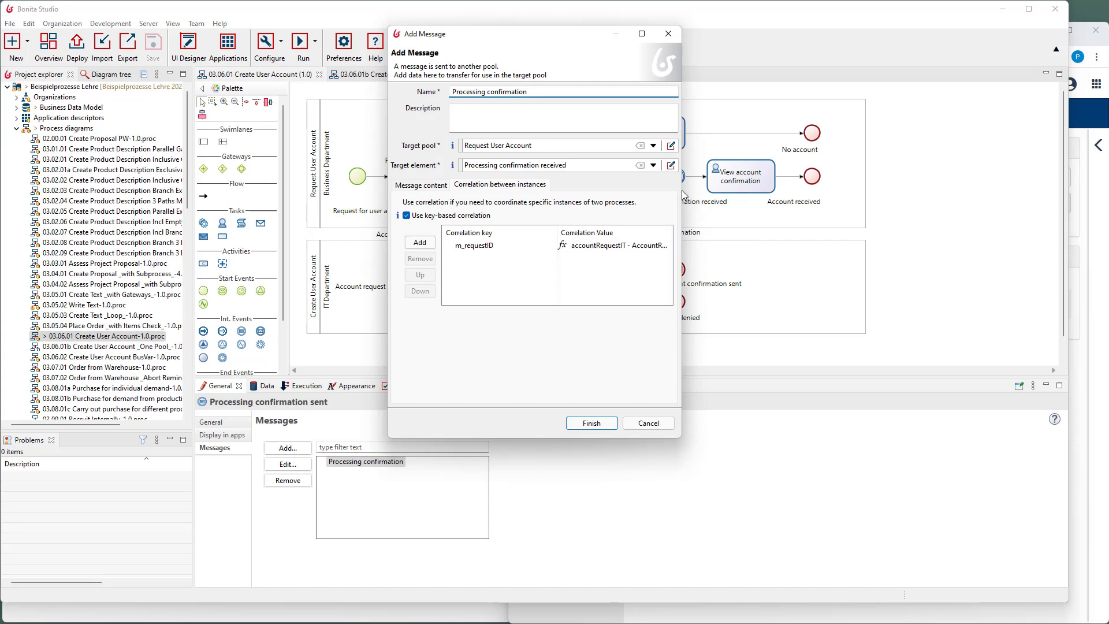
drag(682, 196, 919, 217)
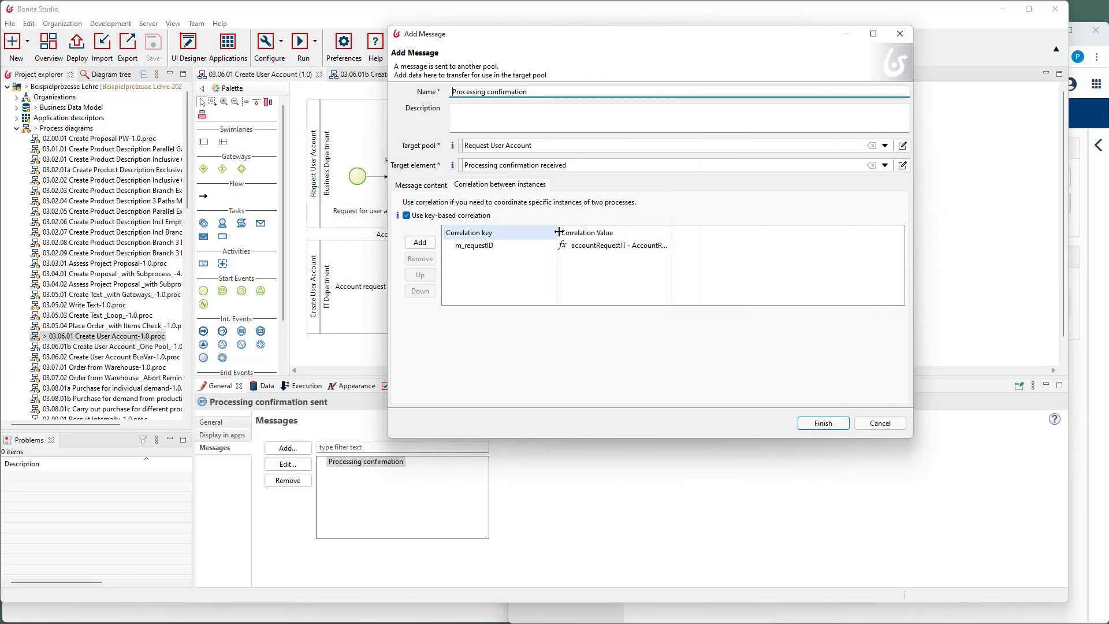
drag(555, 233, 525, 233)
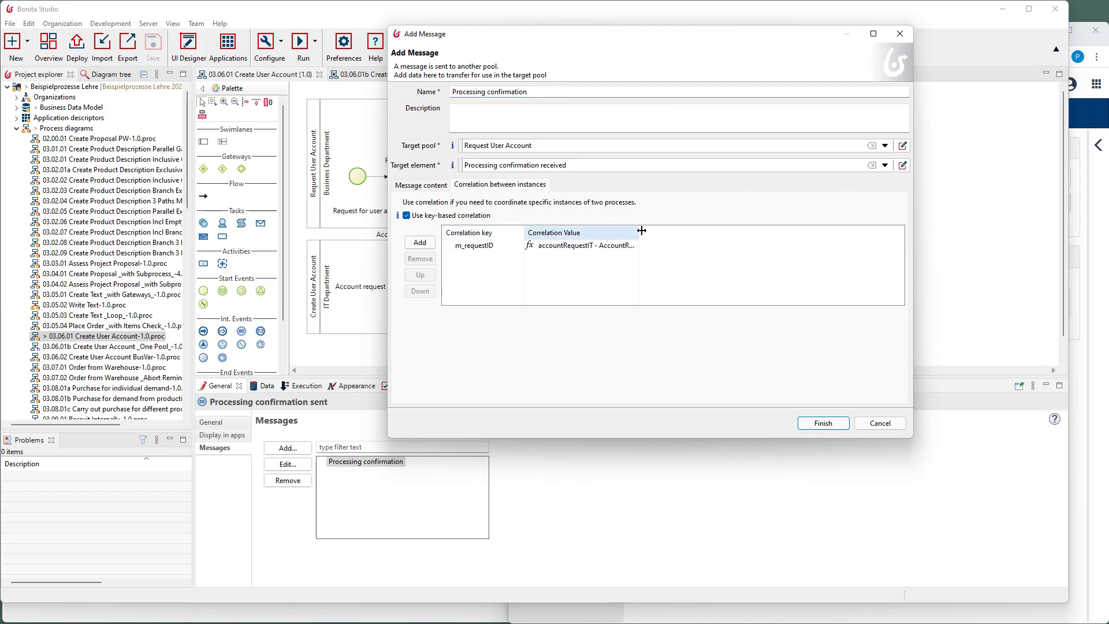
drag(641, 230, 768, 231)
click(503, 248)
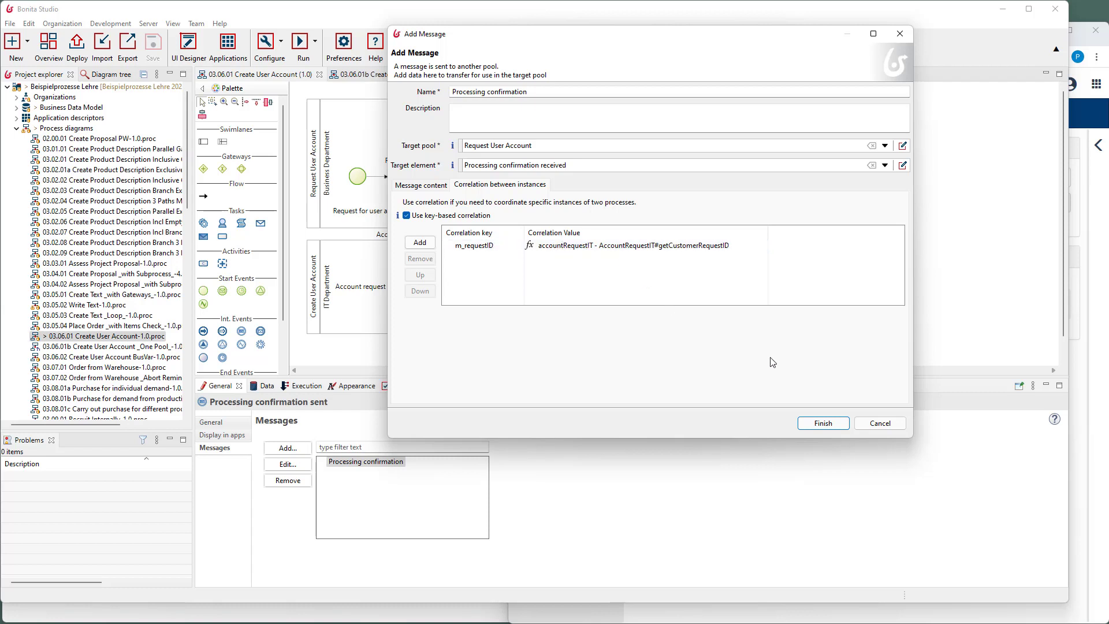
Select Processing confirmation received and view its m_requestID correlation to accountRequestCustomer's getRequestID
click(871, 424)
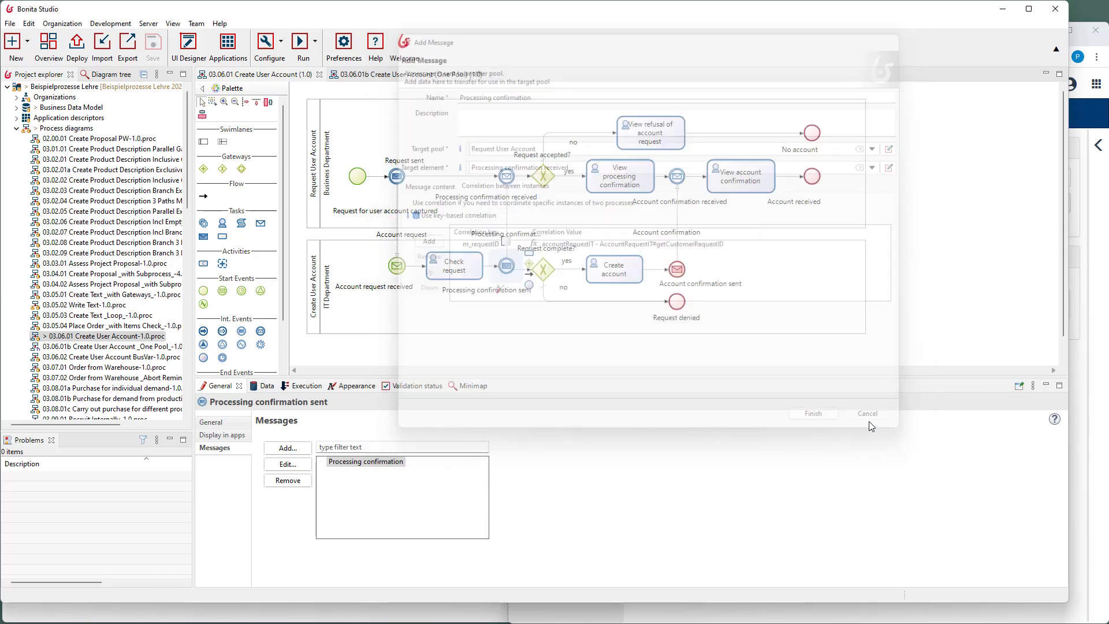
click(508, 182)
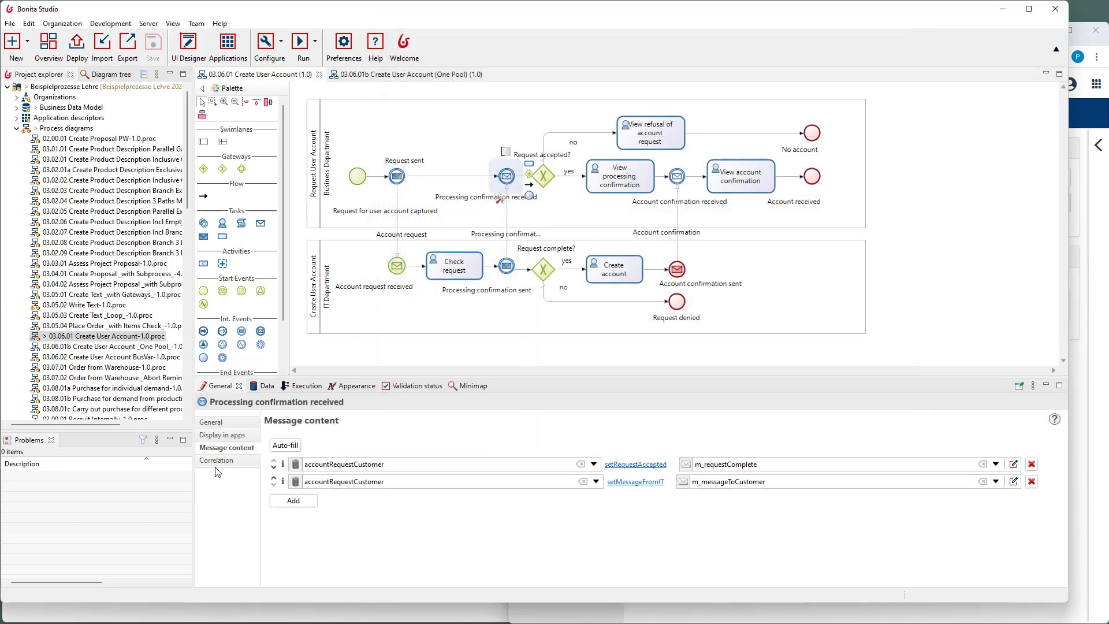
click(223, 461)
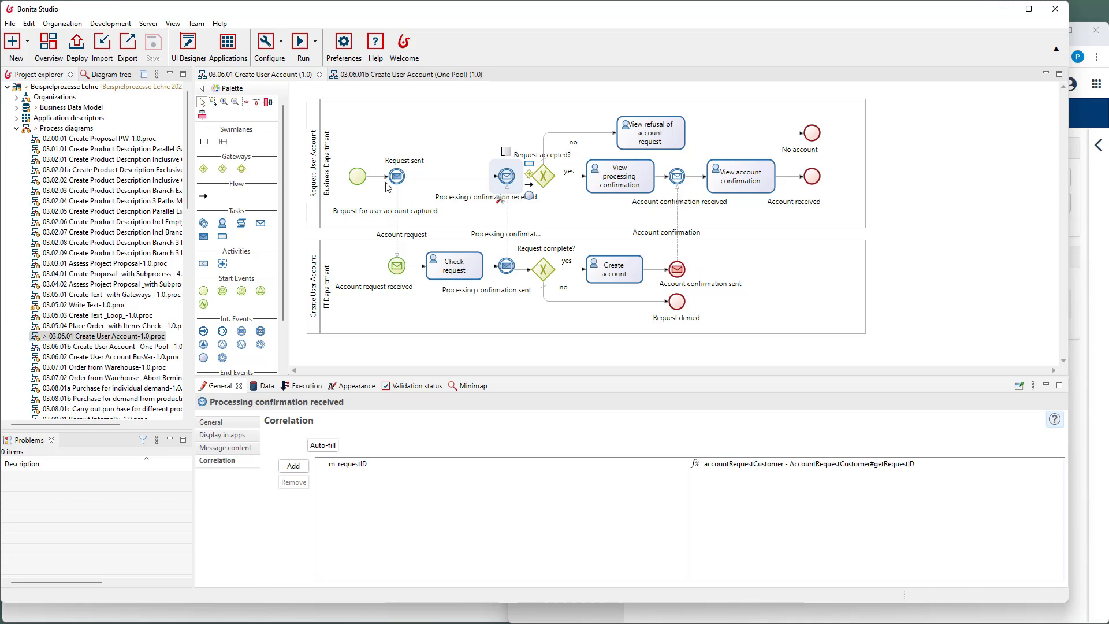
Inspect the default value script of the pool's accountRequestCustomer business variable
click(266, 386)
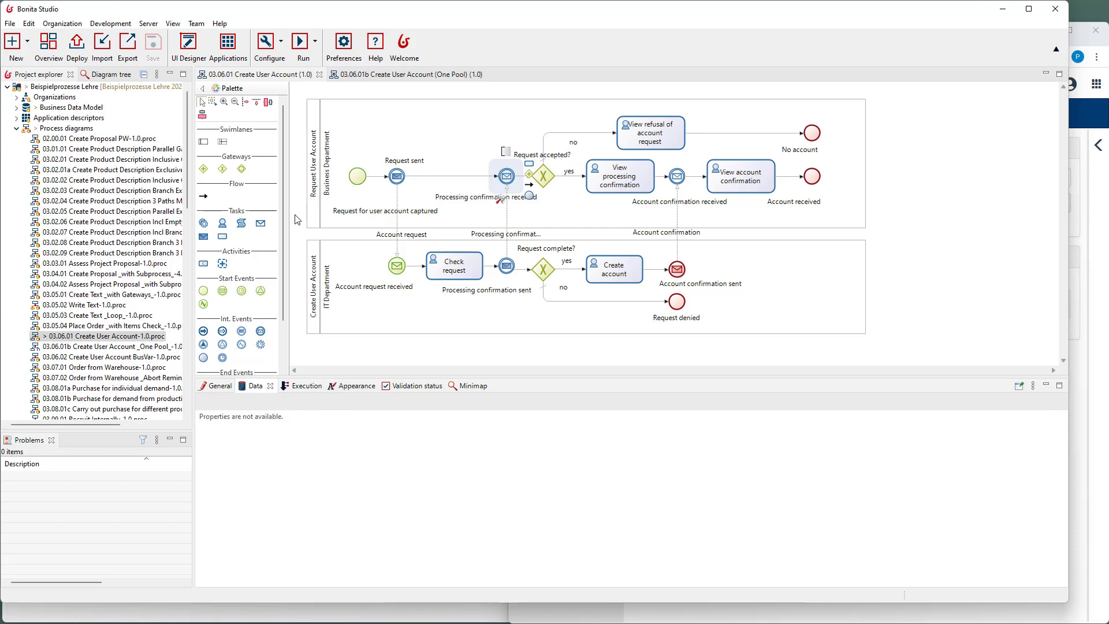
click(315, 194)
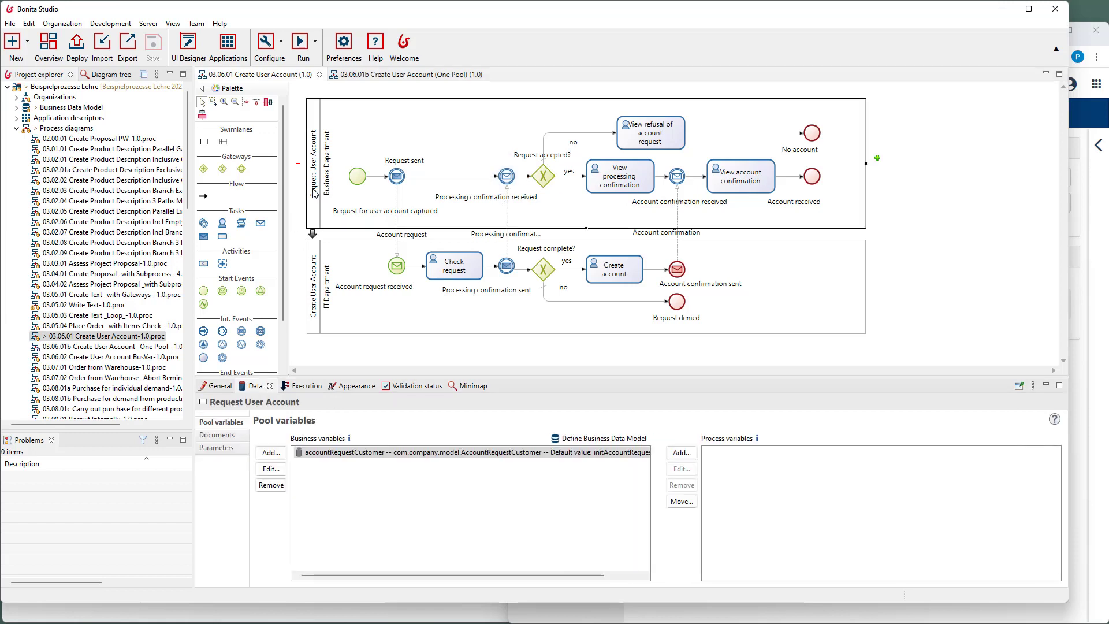
click(278, 473)
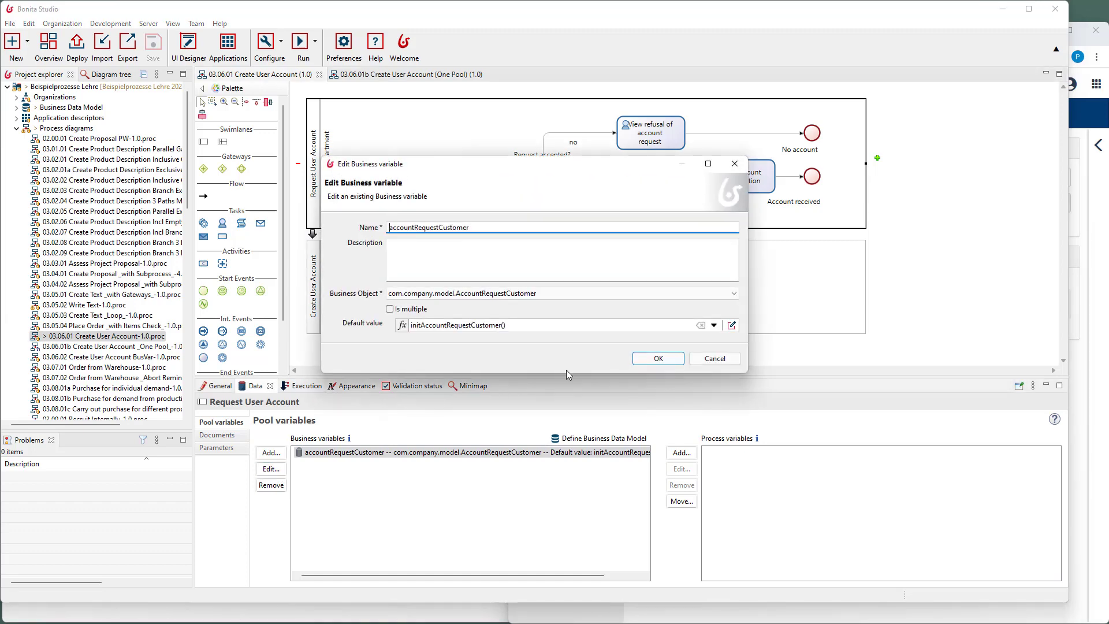
click(732, 326)
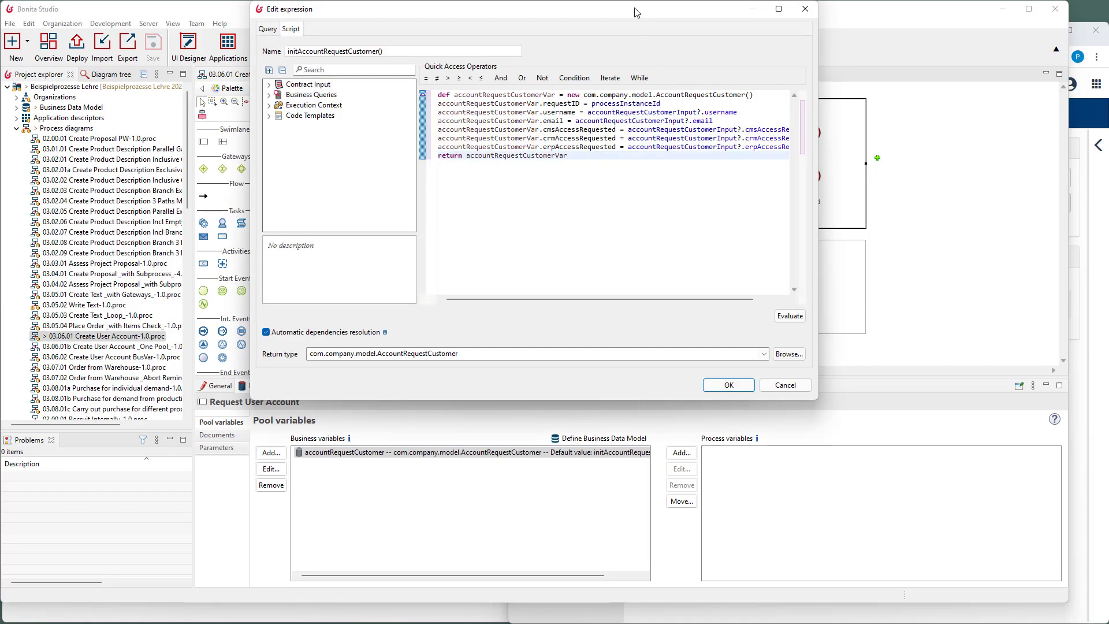
drag(638, 18, 650, 92)
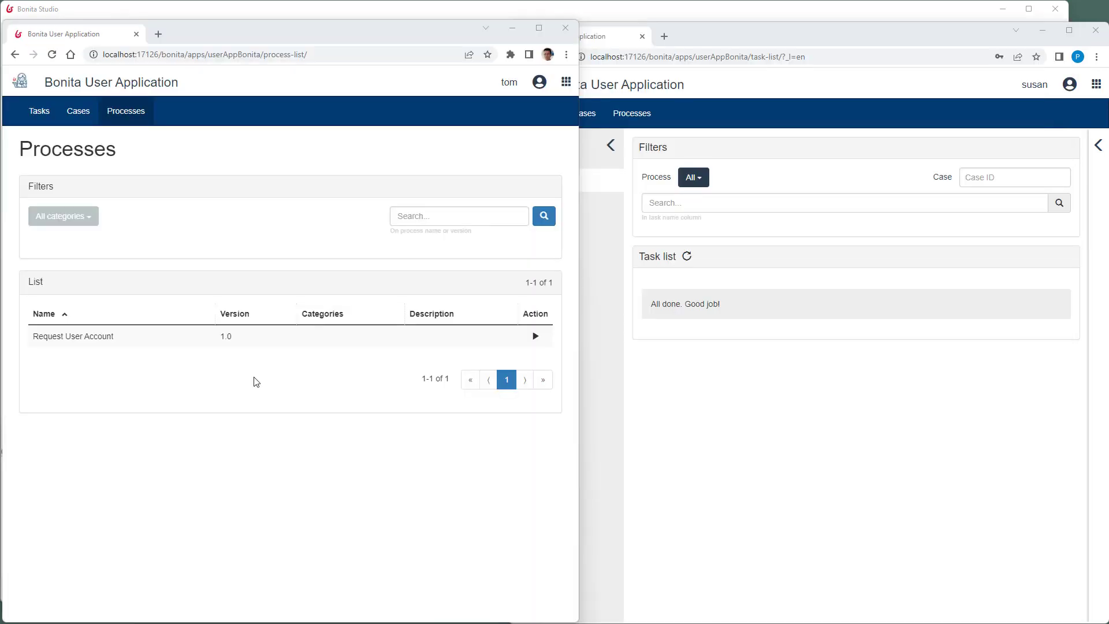
Submit a first Request User Account case with a username and CMS-System access
click(536, 336)
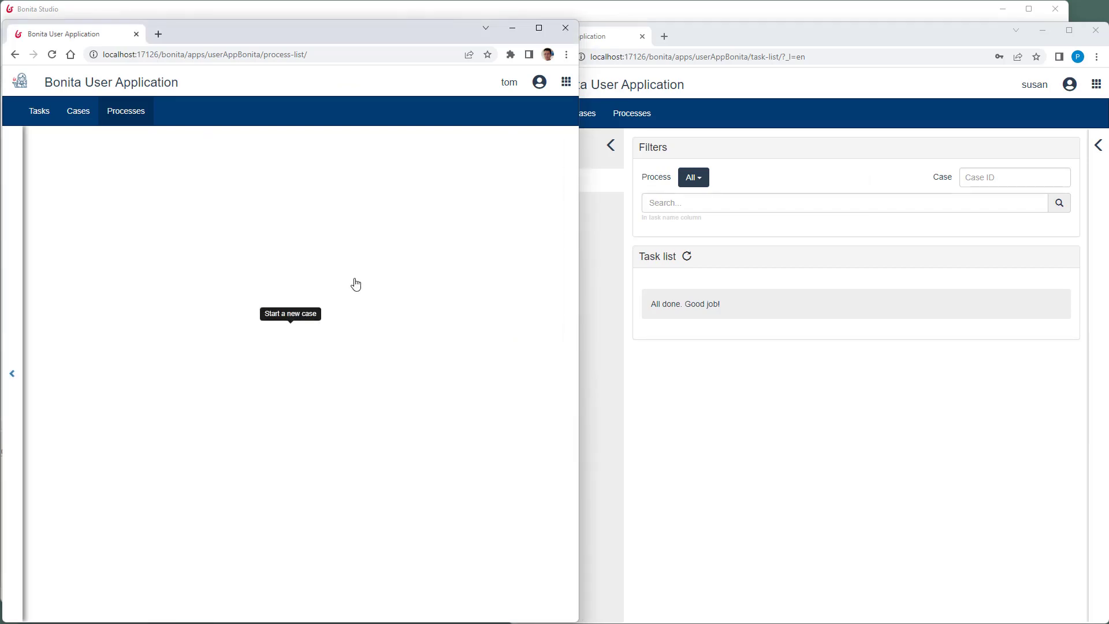
click(211, 178)
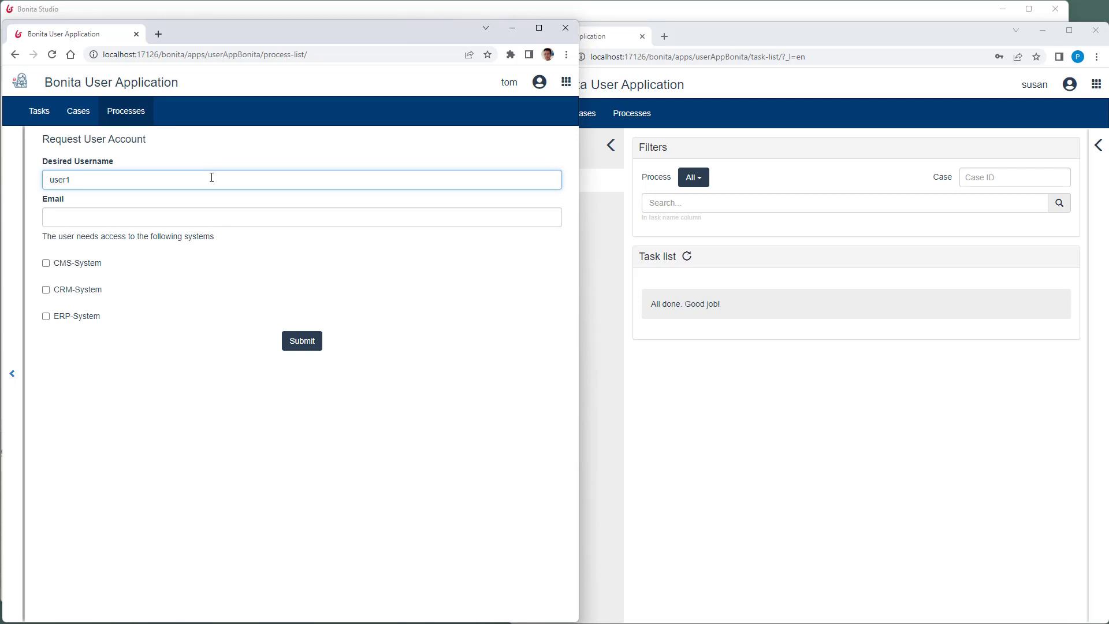
click(46, 263)
click(300, 341)
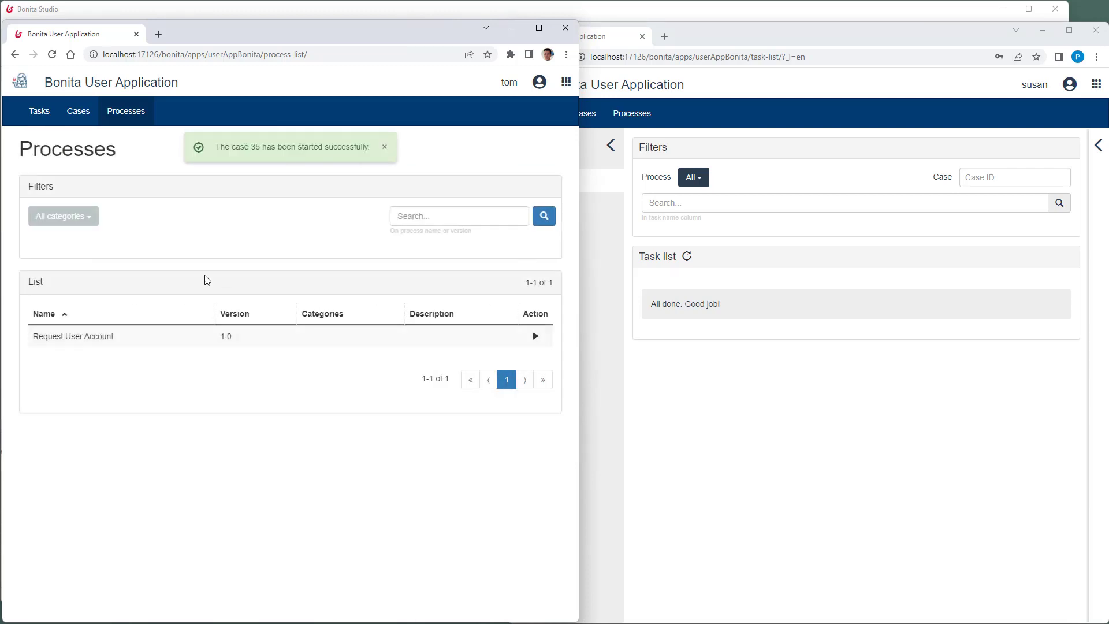
Submit a second case with another username requesting CRM-System, then refresh the IT task list
click(535, 337)
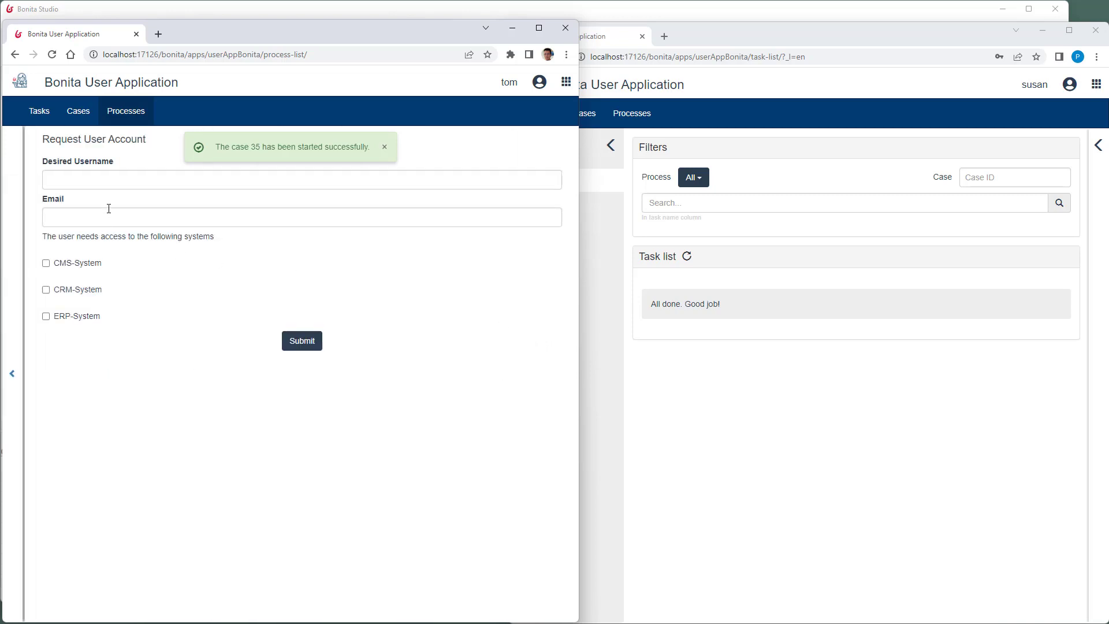
click(110, 180)
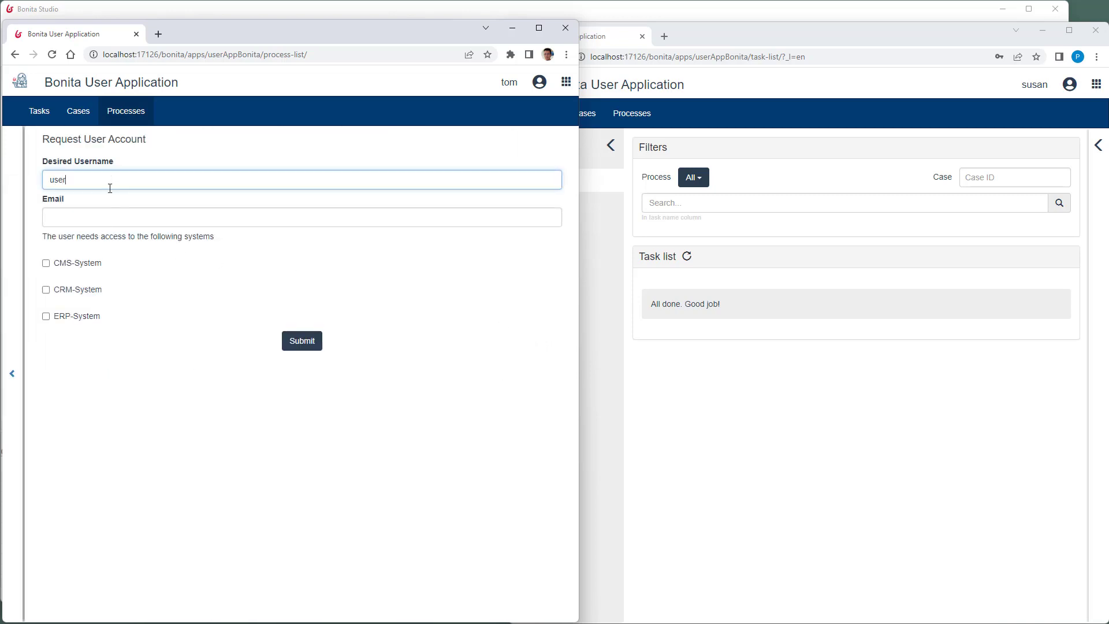
click(46, 290)
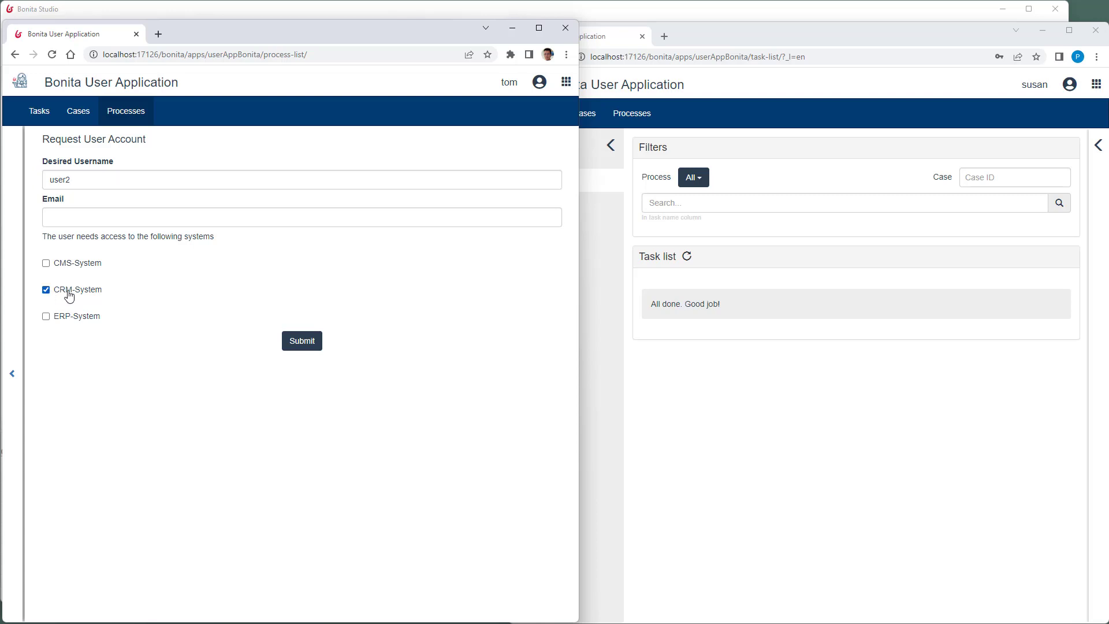
click(300, 342)
click(686, 258)
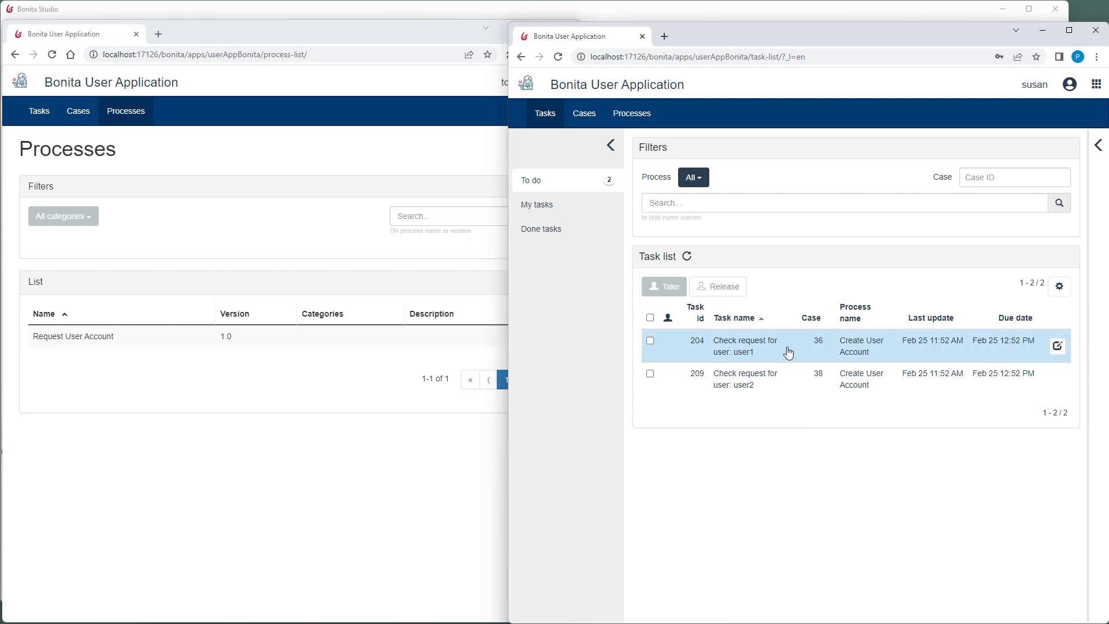
Take case 37's Check request task, tick Request accepted, and submit it
double_click(847, 384)
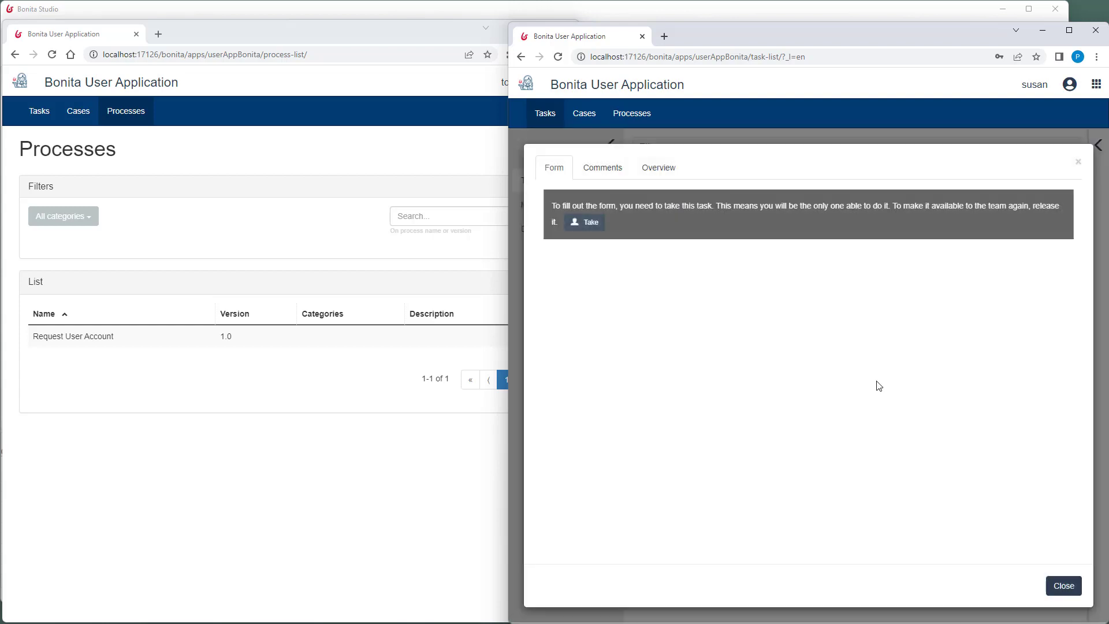
click(590, 224)
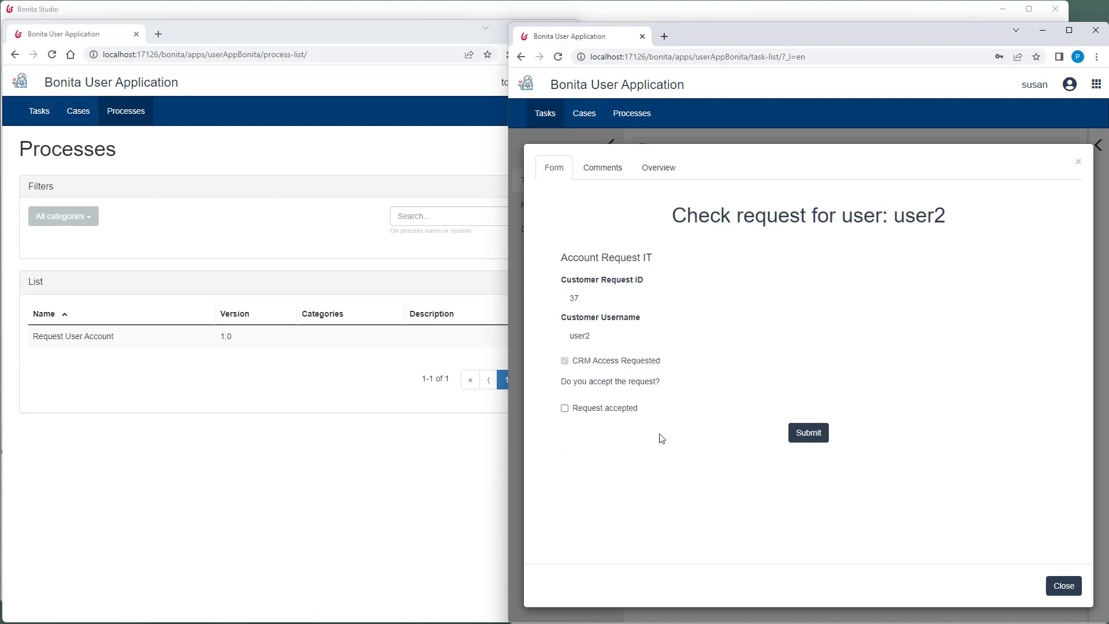
click(565, 409)
click(808, 434)
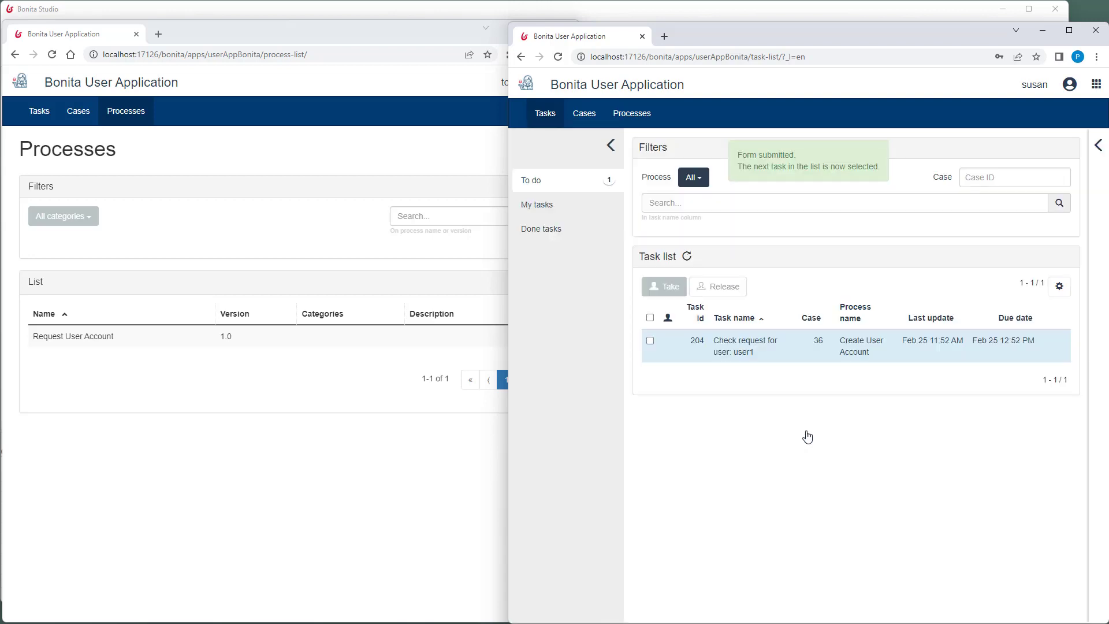
Open task 214 from the requester's task list to view IT's CRM access message for case 37
click(33, 113)
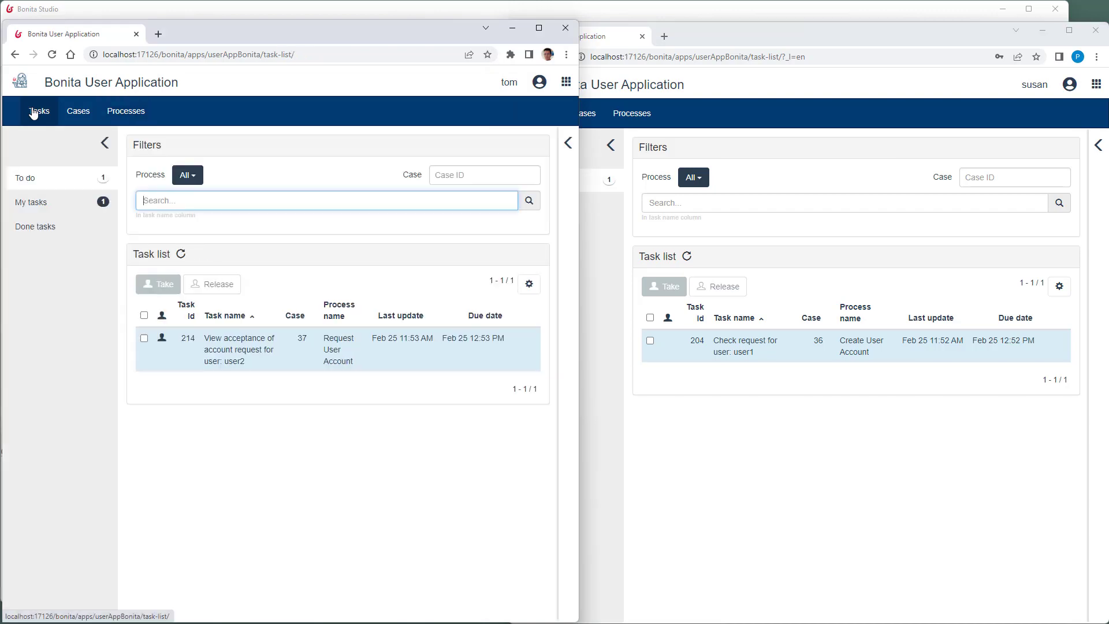
mouse_move(458, 349)
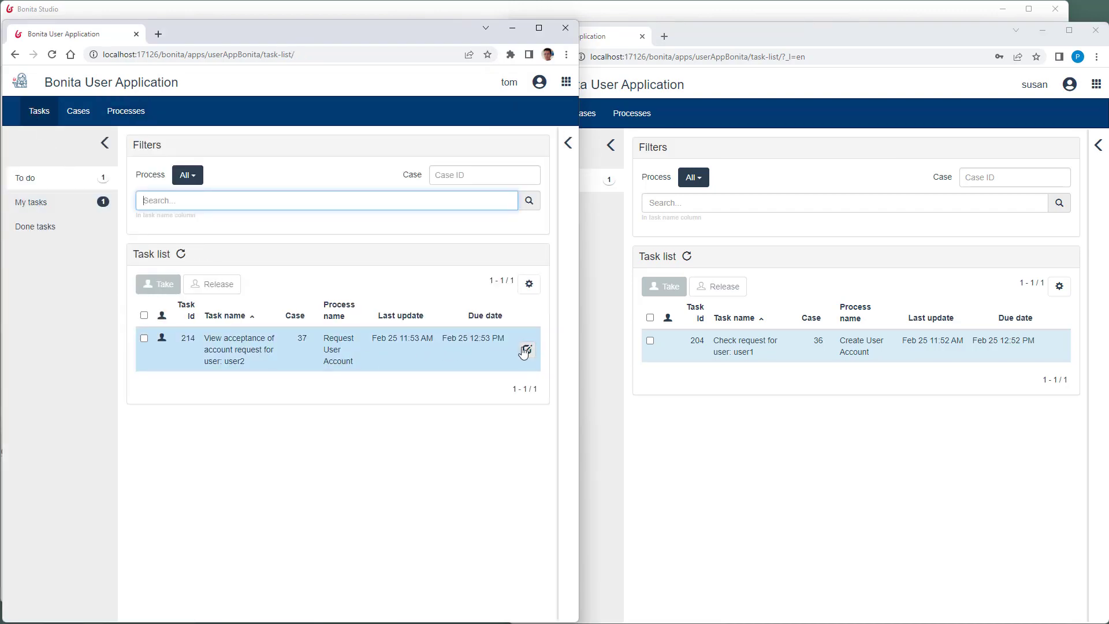
click(527, 349)
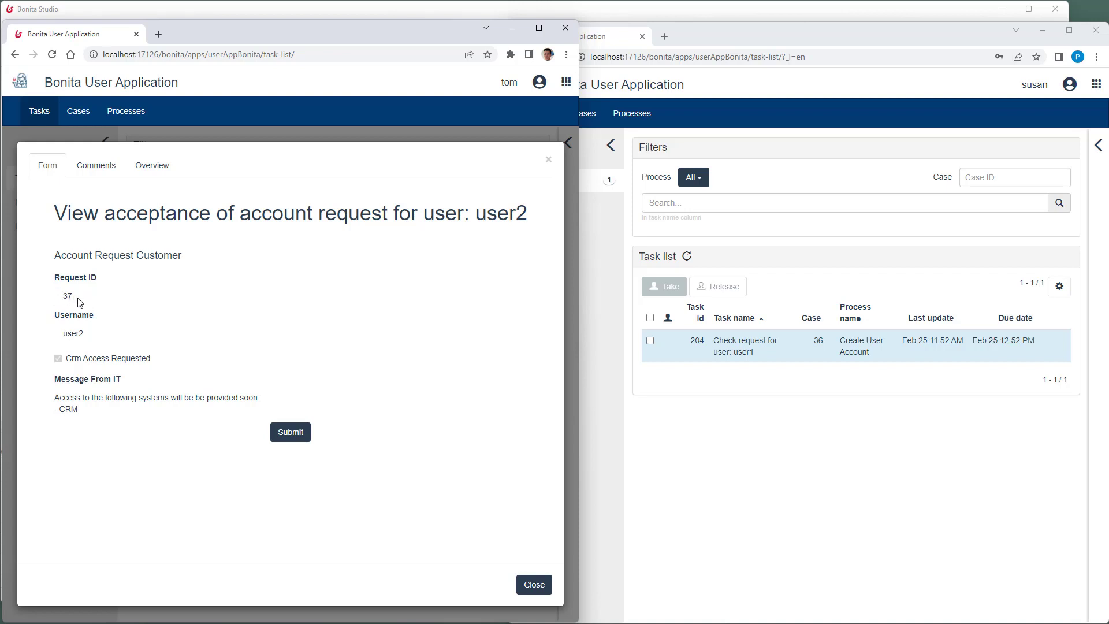
Switch back to Bonita Studio's Create User Account collaboration diagram with Alt+Tab
key(alt+Tab)
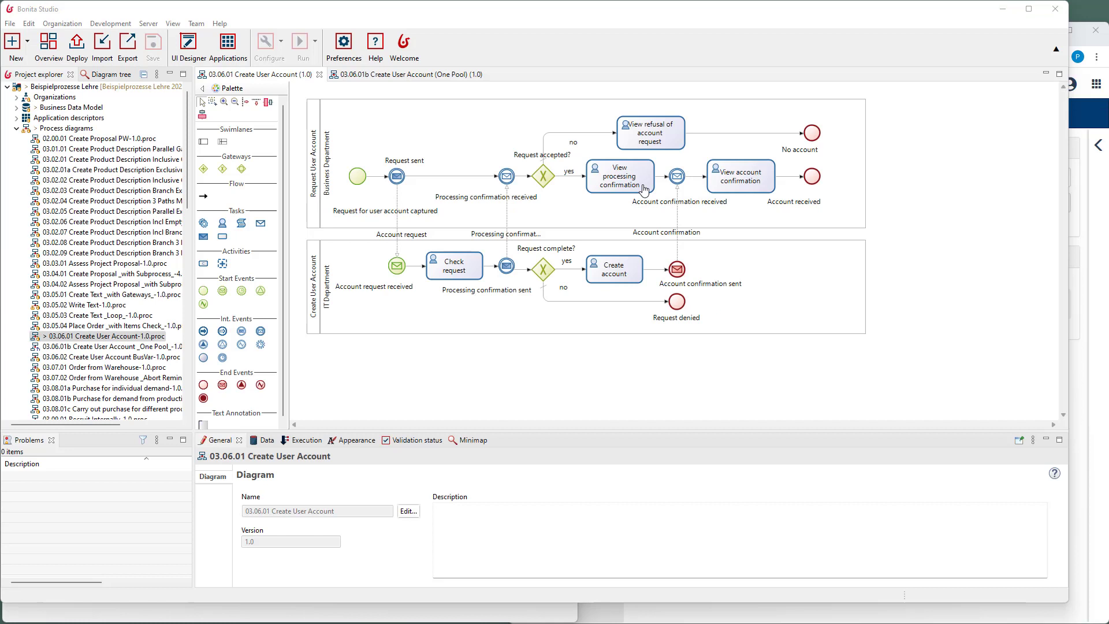